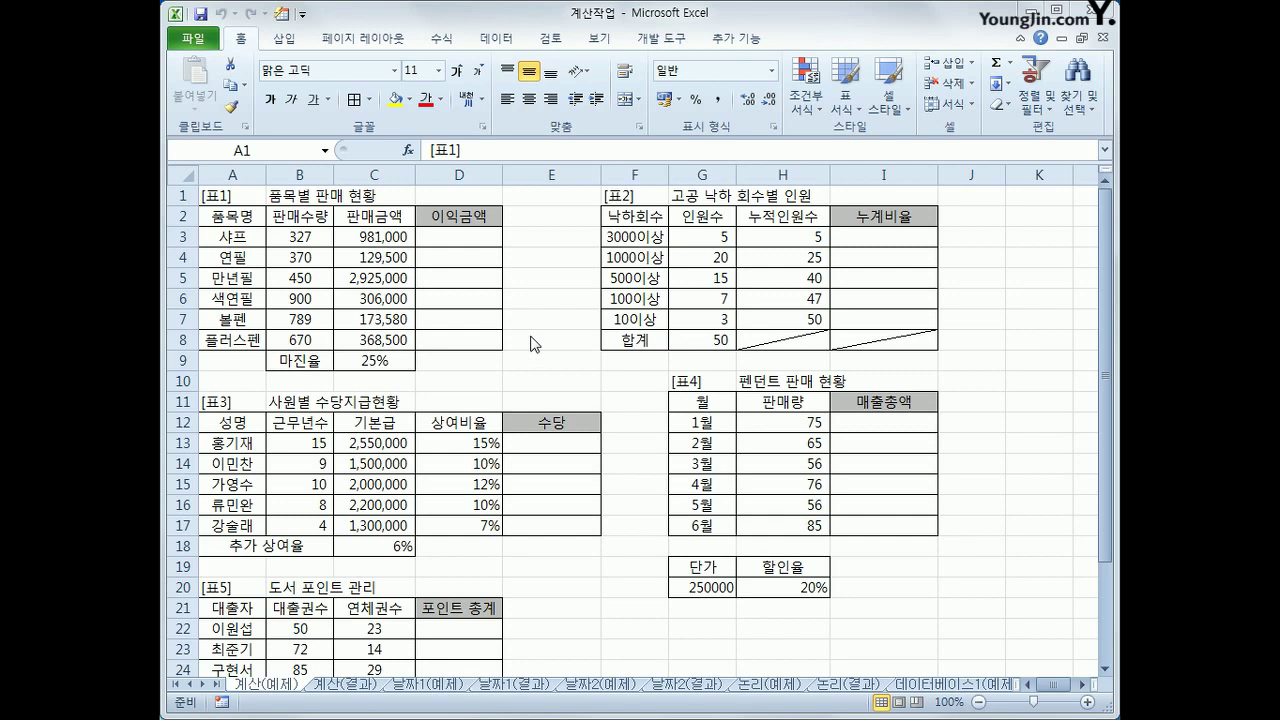
# - Try calculating the 이익금액 in D3 with =C3*C9 and copy the formula down through D8
pyautogui.click(466, 238)
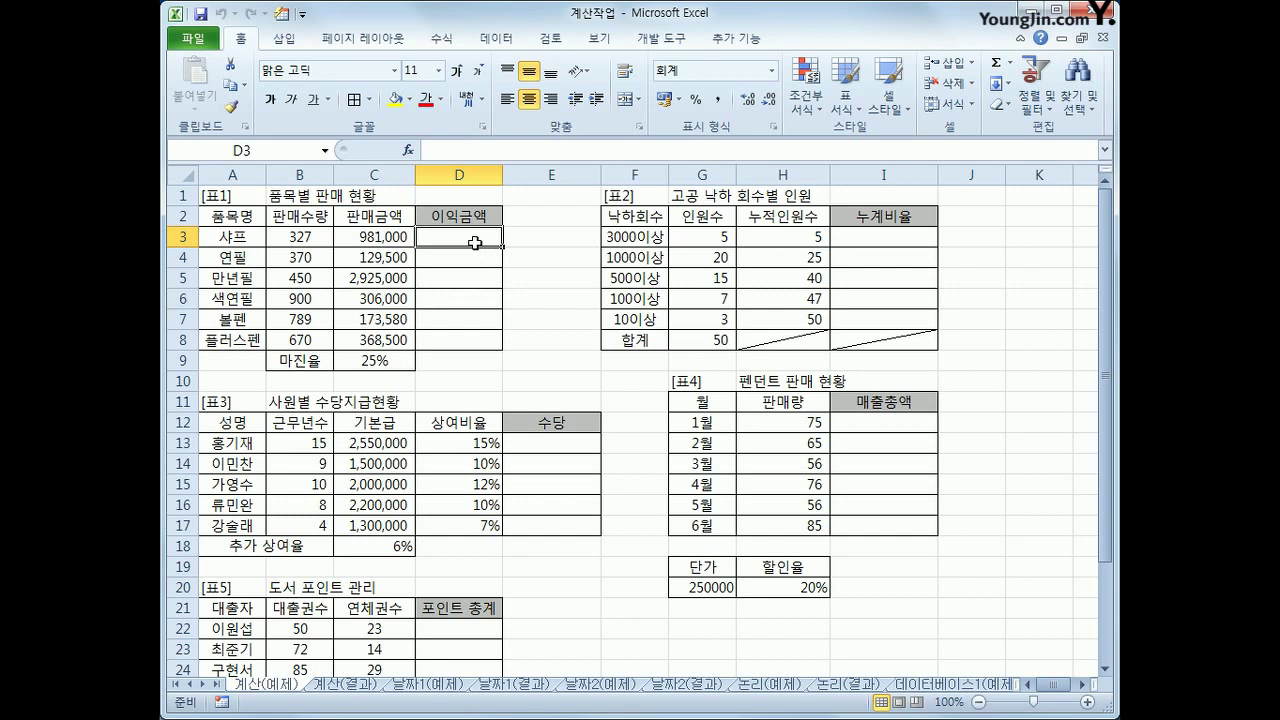
pyautogui.click(400, 238)
pyautogui.click(376, 362)
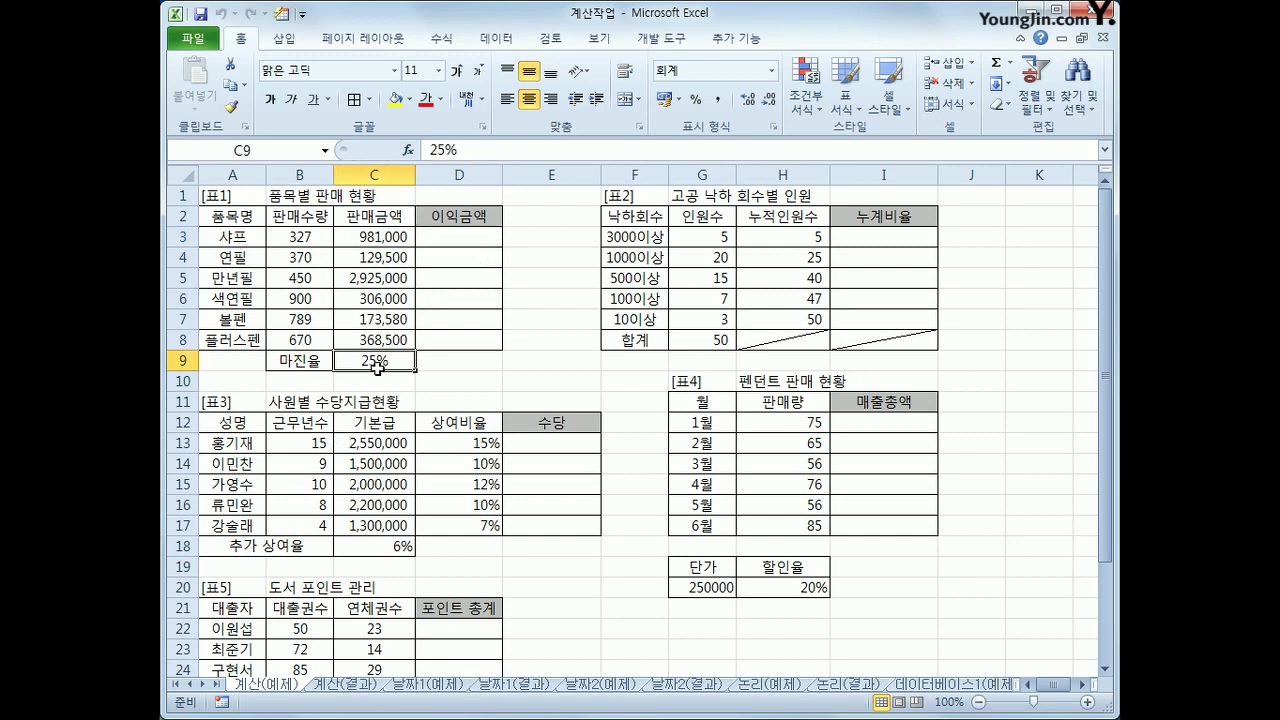
pyautogui.click(461, 242)
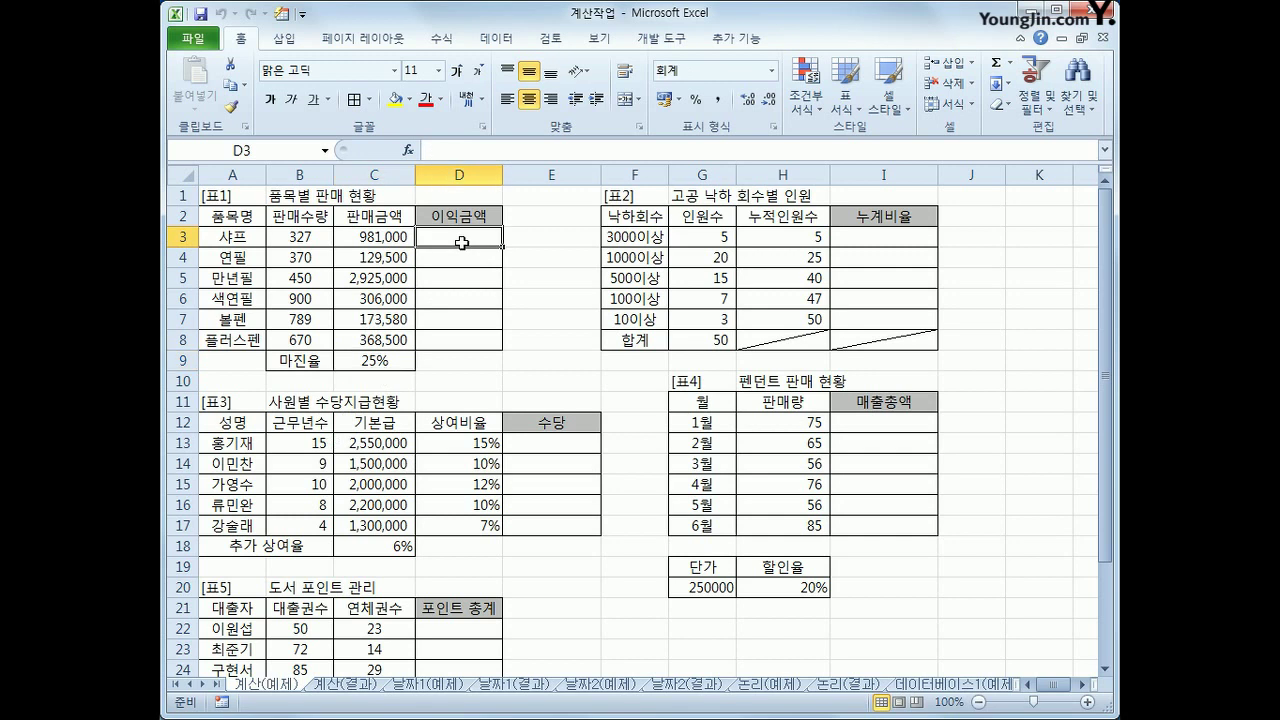
pyautogui.write('=')
pyautogui.press('Left')
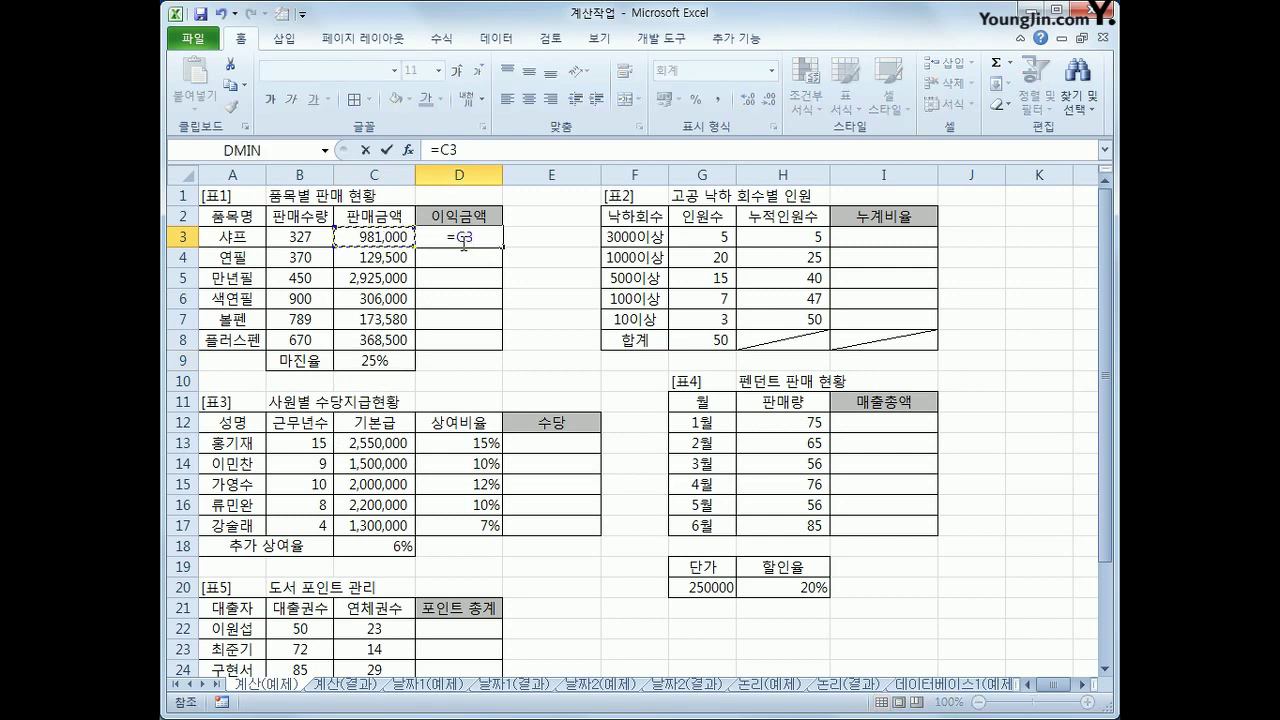
pyautogui.write('*')
pyautogui.click(386, 366)
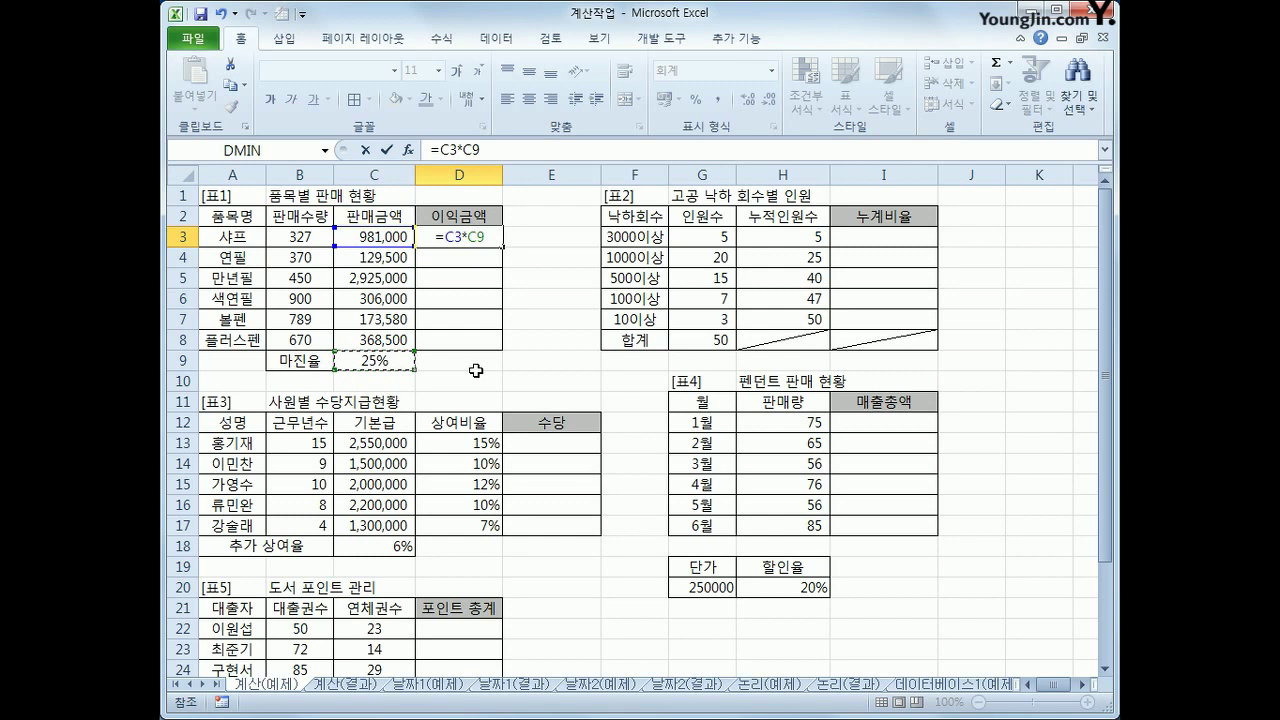
pyautogui.press('Return')
pyautogui.click(487, 236)
pyautogui.moveTo(502, 247); pyautogui.dragTo(503, 347)
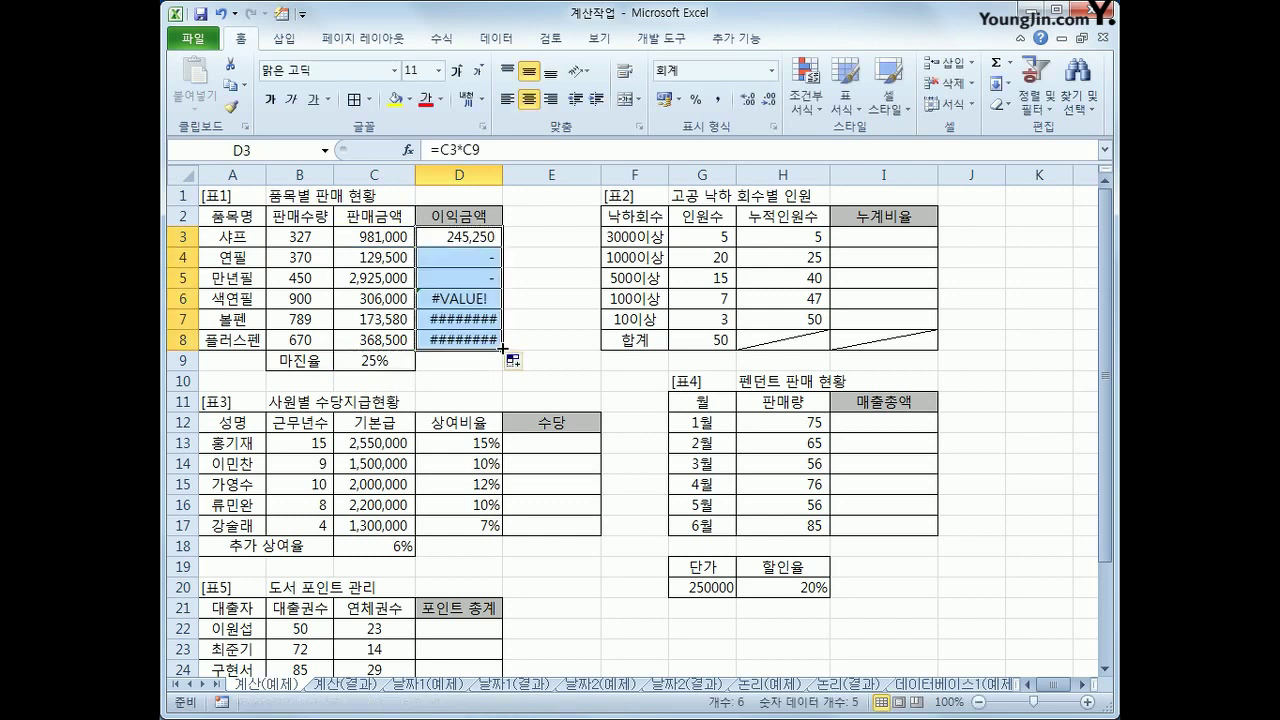
# - Examine the formula in D3 and trace its references from C3 down to the margin rate in C9
pyautogui.click(482, 255)
pyautogui.click(435, 240)
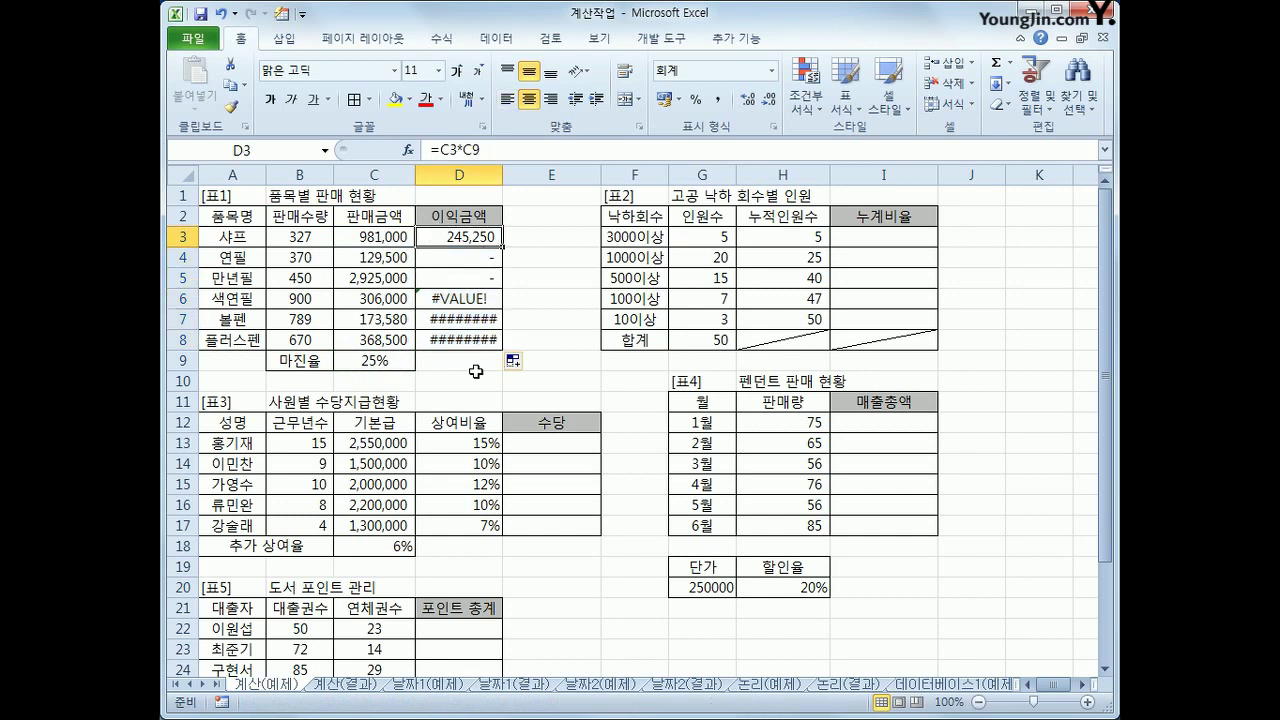
pyautogui.click(377, 232)
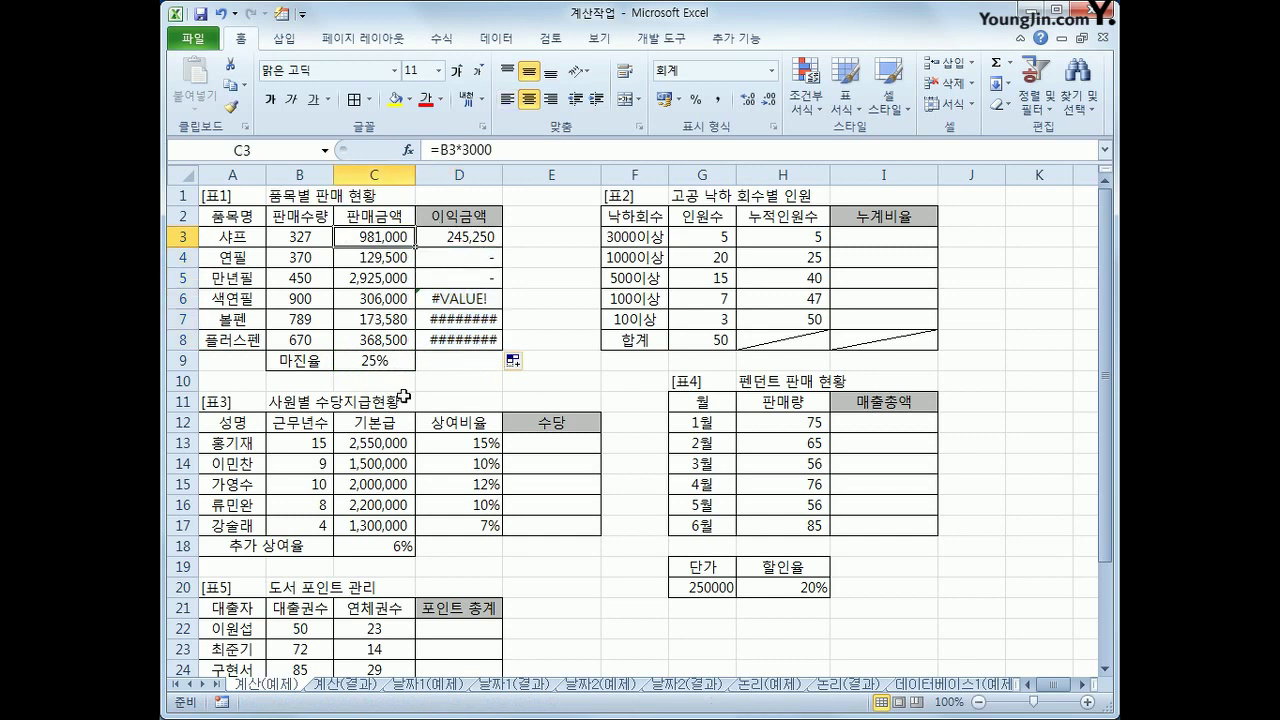
pyautogui.click(452, 236)
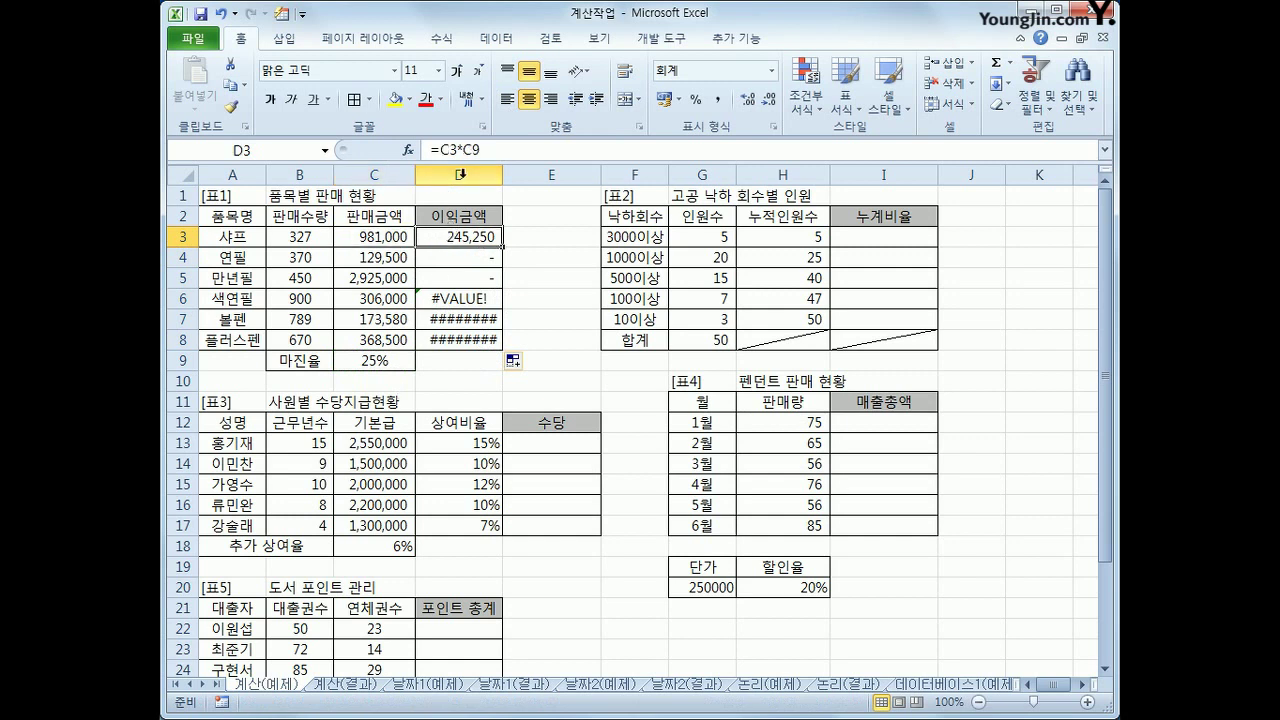
pyautogui.click(398, 238)
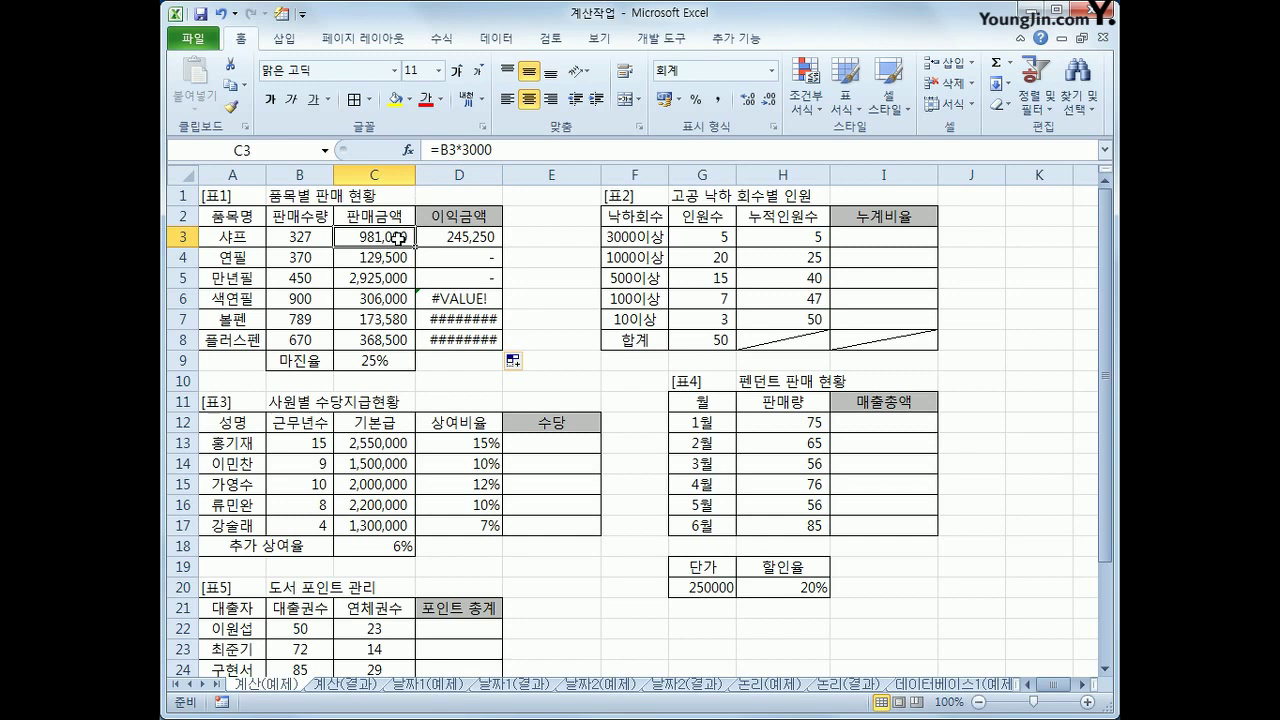
pyautogui.click(392, 257)
pyautogui.click(390, 279)
pyautogui.click(388, 299)
pyautogui.click(389, 319)
pyautogui.click(386, 340)
pyautogui.click(383, 360)
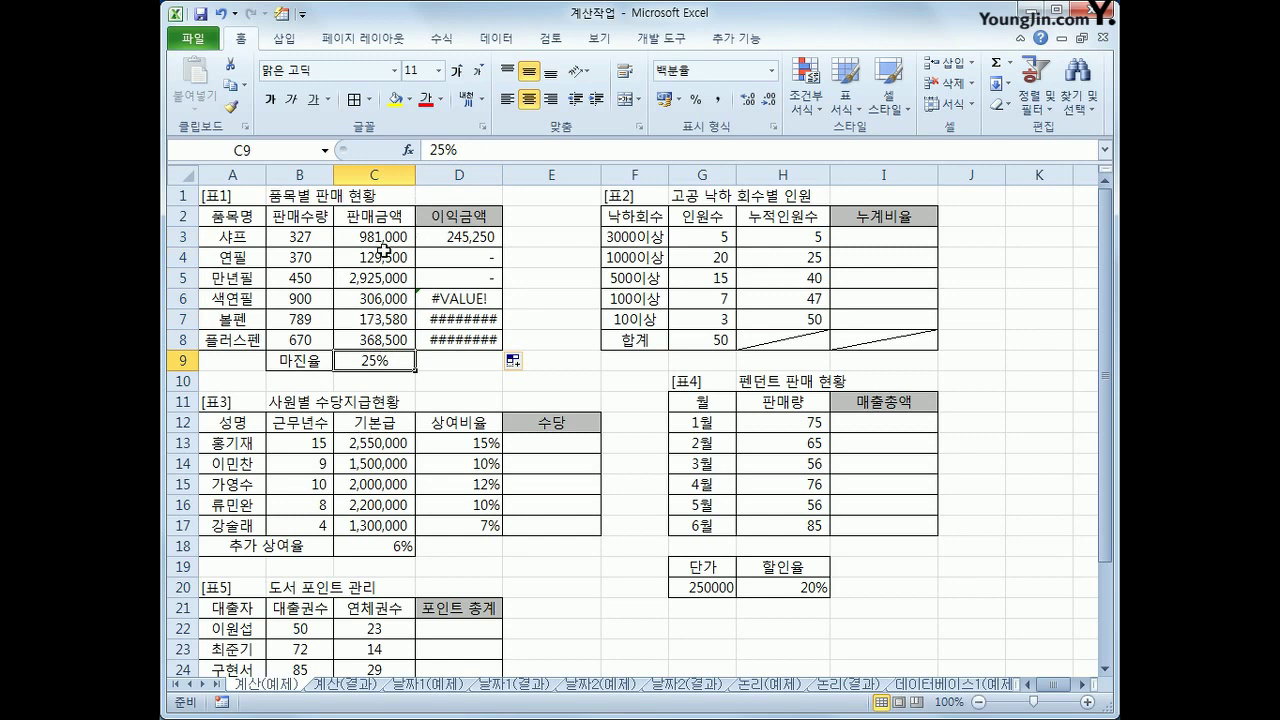
# - Examine the copied formula in D4 and trace its references from C4 down to C10
pyautogui.click(468, 256)
pyautogui.click(395, 258)
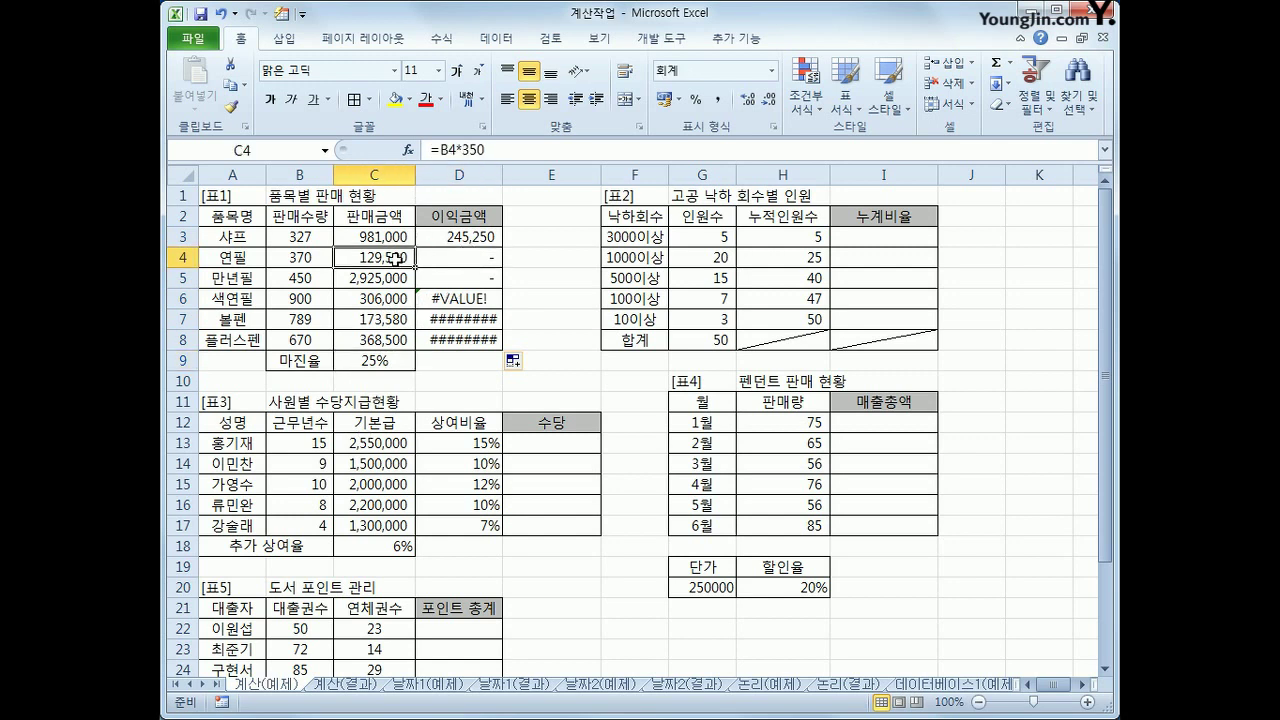
pyautogui.click(439, 259)
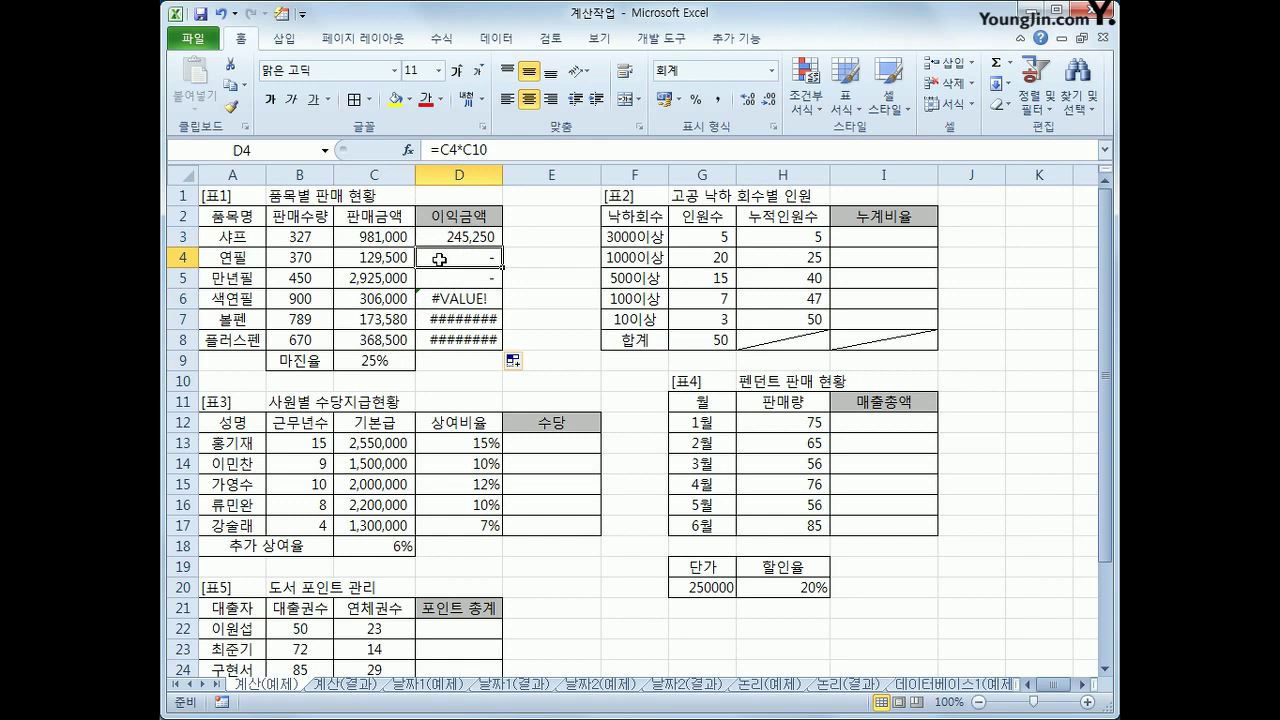
pyautogui.click(372, 258)
pyautogui.click(373, 284)
pyautogui.click(386, 298)
pyautogui.click(392, 319)
pyautogui.click(392, 340)
pyautogui.click(390, 362)
pyautogui.click(389, 381)
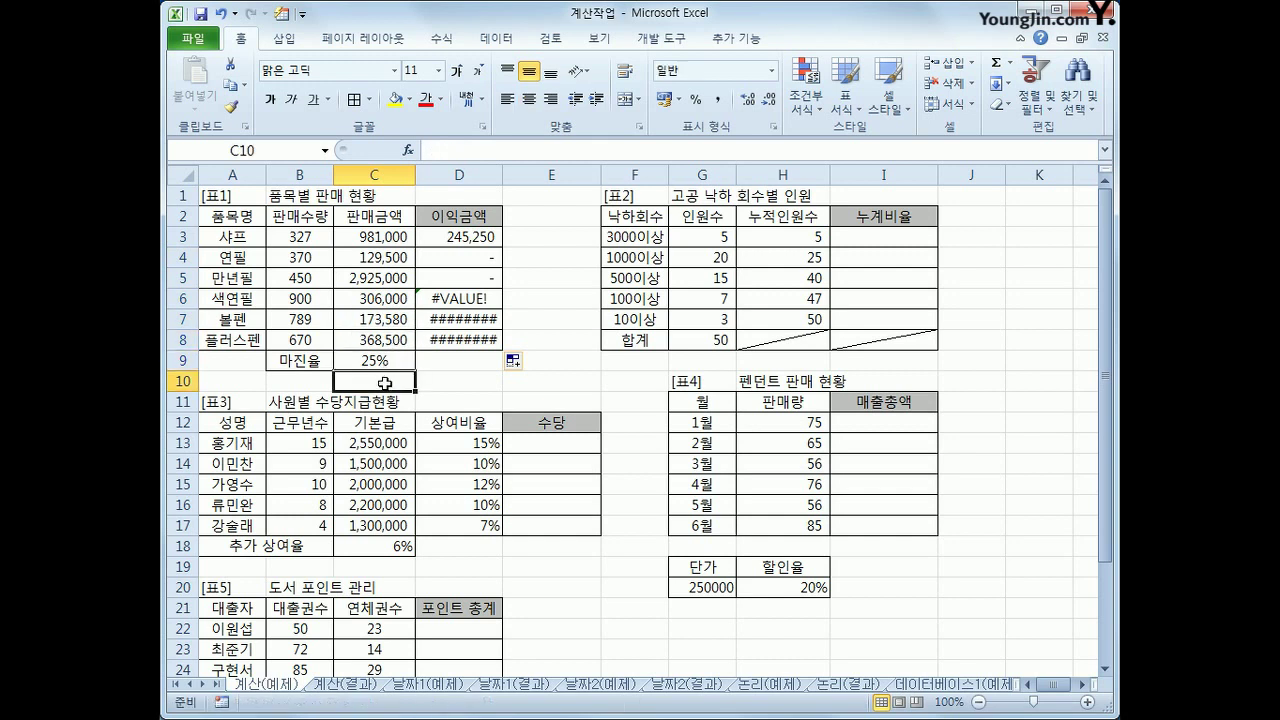
# - Compare the copied formulas in D4, D6 and D7 to see which cells they reference
pyautogui.click(455, 262)
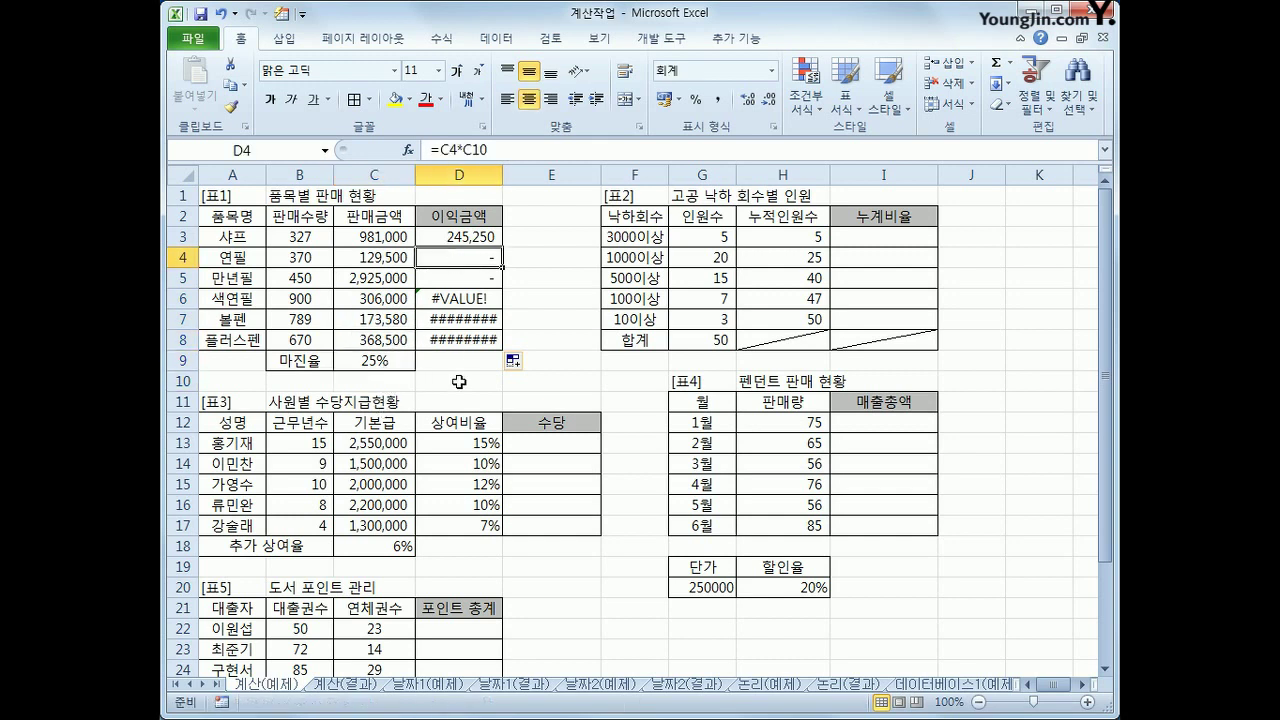
pyautogui.click(457, 300)
pyautogui.click(456, 320)
pyautogui.click(455, 298)
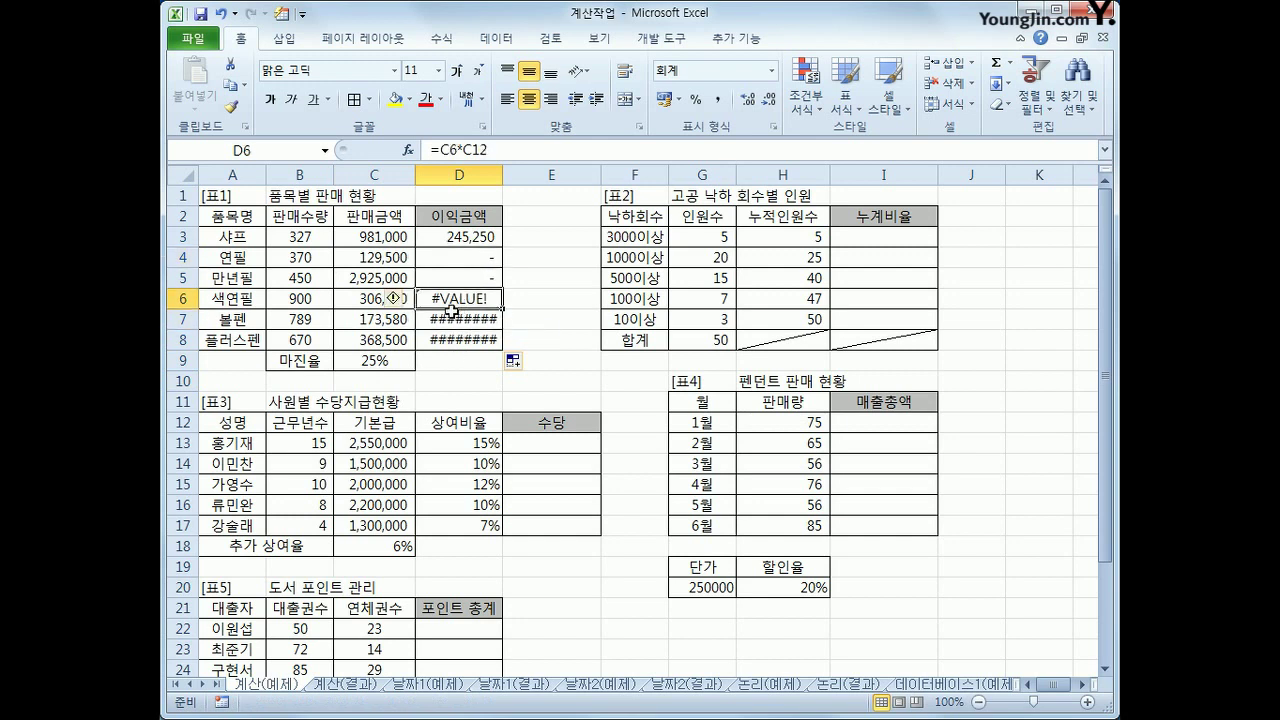
pyautogui.click(455, 320)
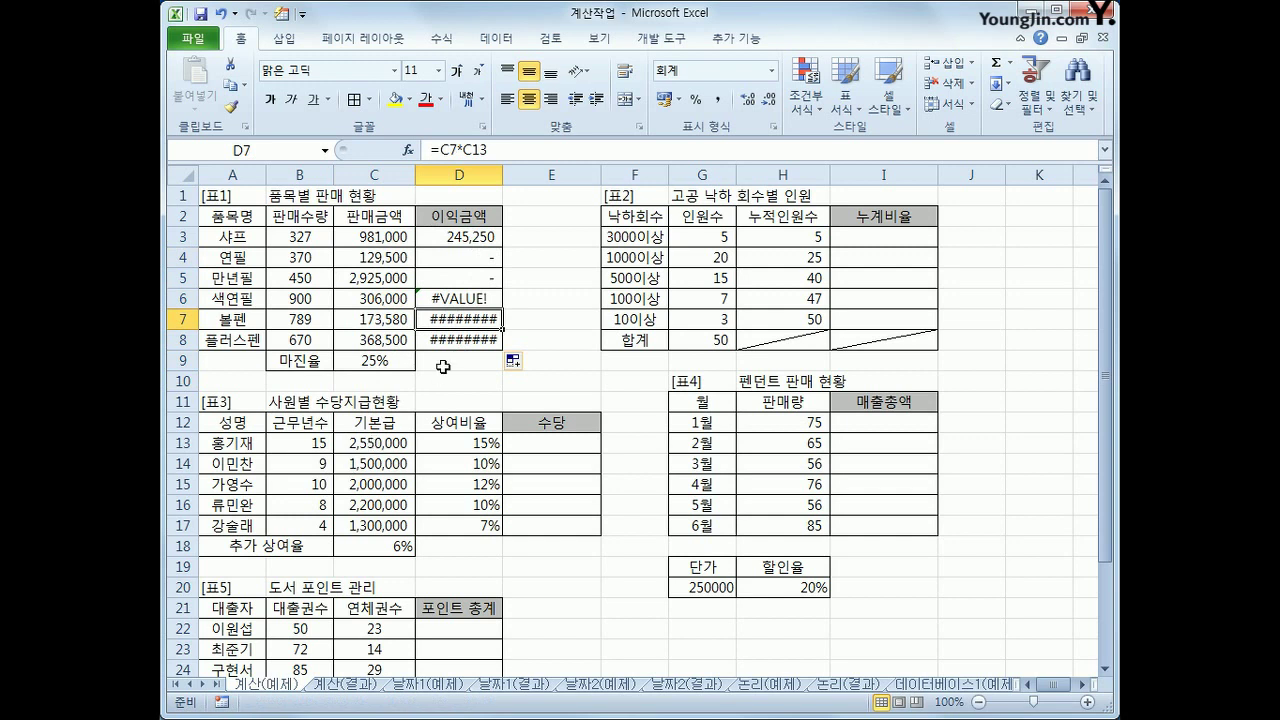
# - Clear the formulas from the 이익금액 cells D3:D8
pyautogui.click(484, 240)
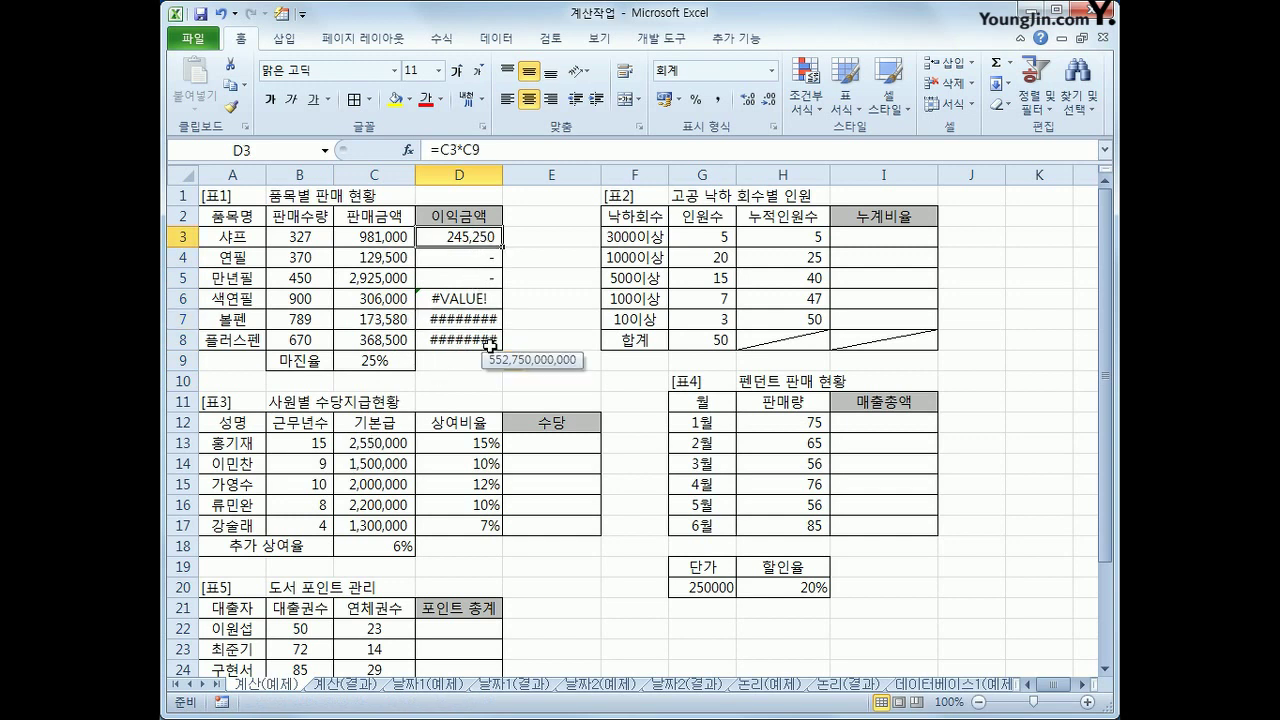
pyautogui.moveTo(483, 243); pyautogui.dragTo(480, 333)
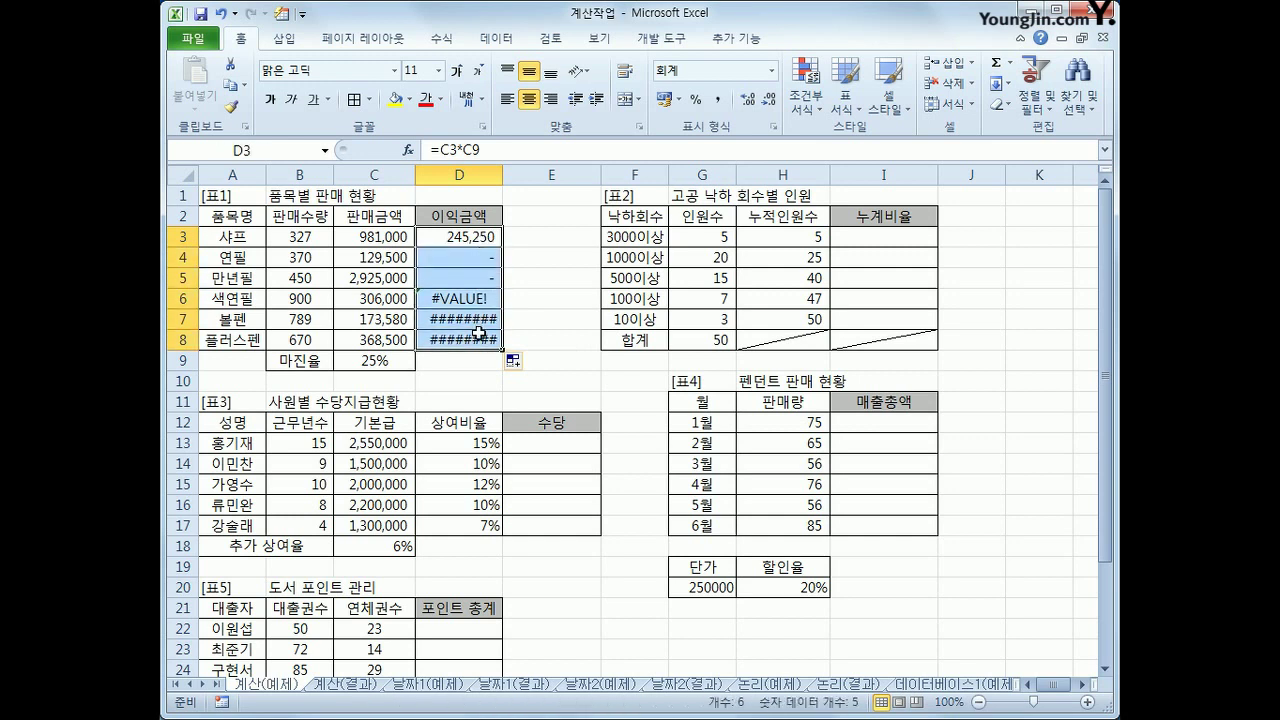
pyautogui.press('Delete')
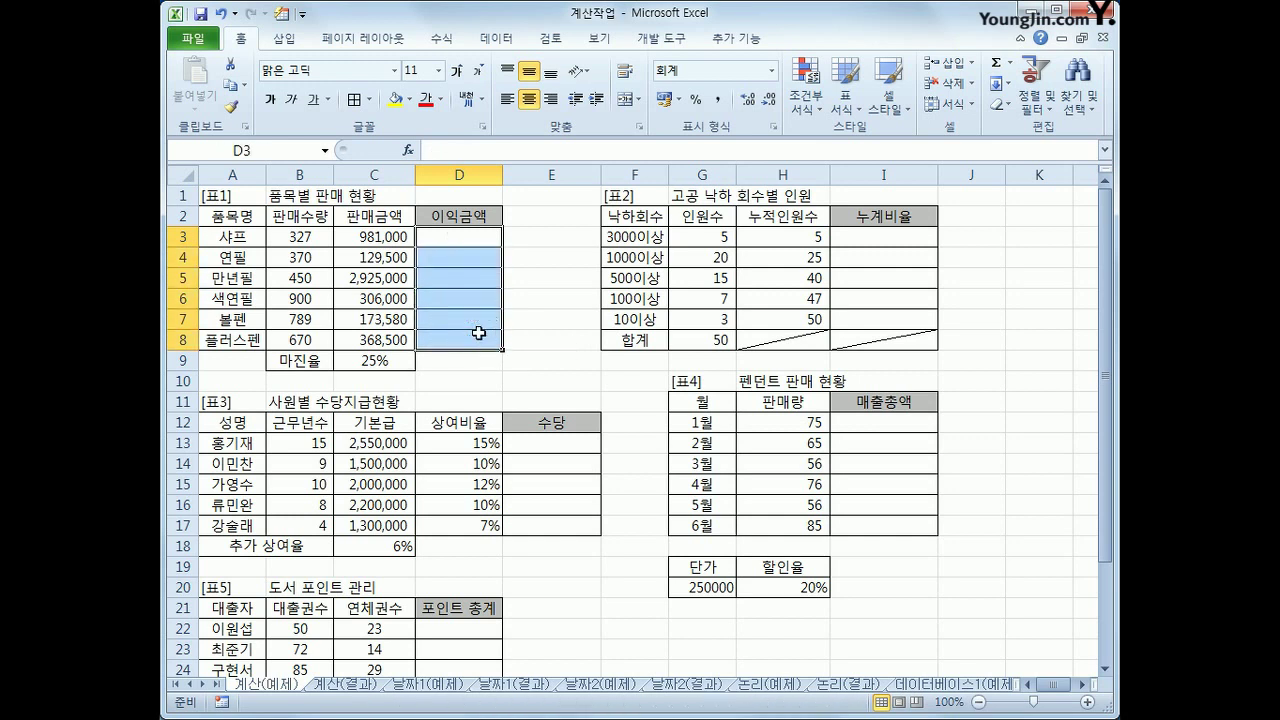
# - Calculate the 이익금액 in D3 with =C3*$C$9, copy the formula down through D8 and check the last cell
pyautogui.click(473, 242)
pyautogui.write('=')
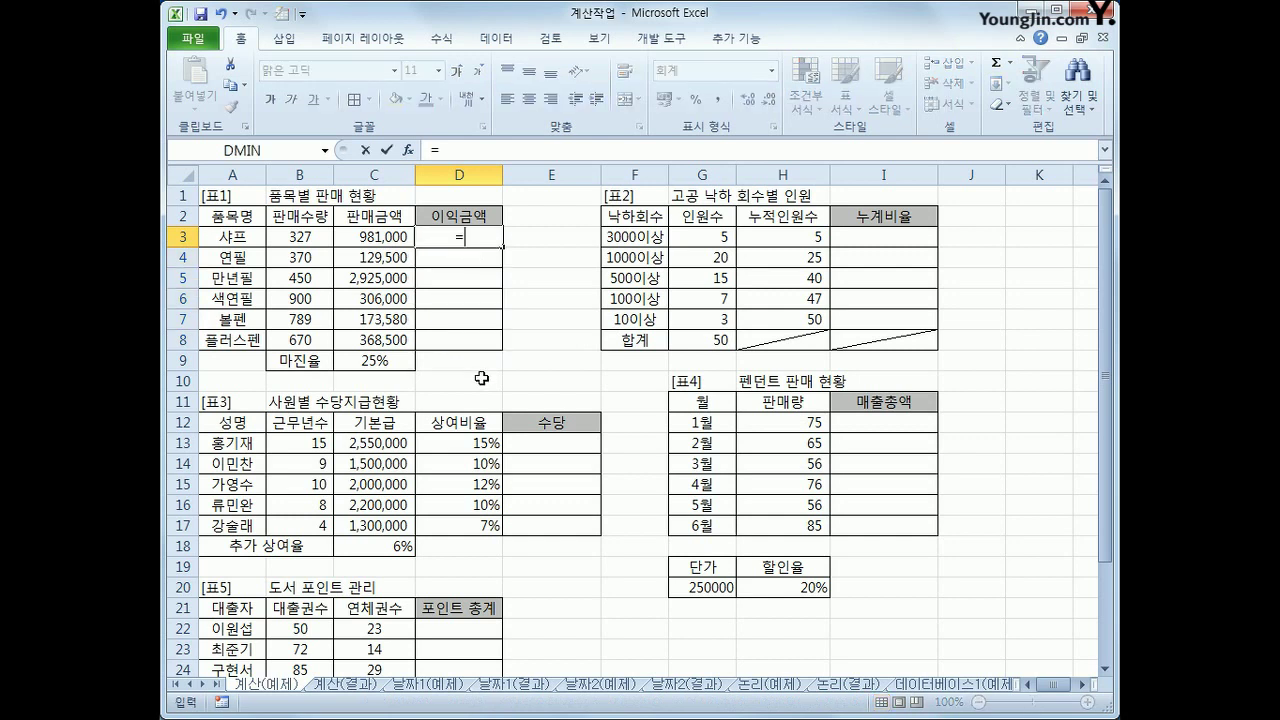
pyautogui.click(361, 236)
pyautogui.write('*')
pyautogui.click(375, 366)
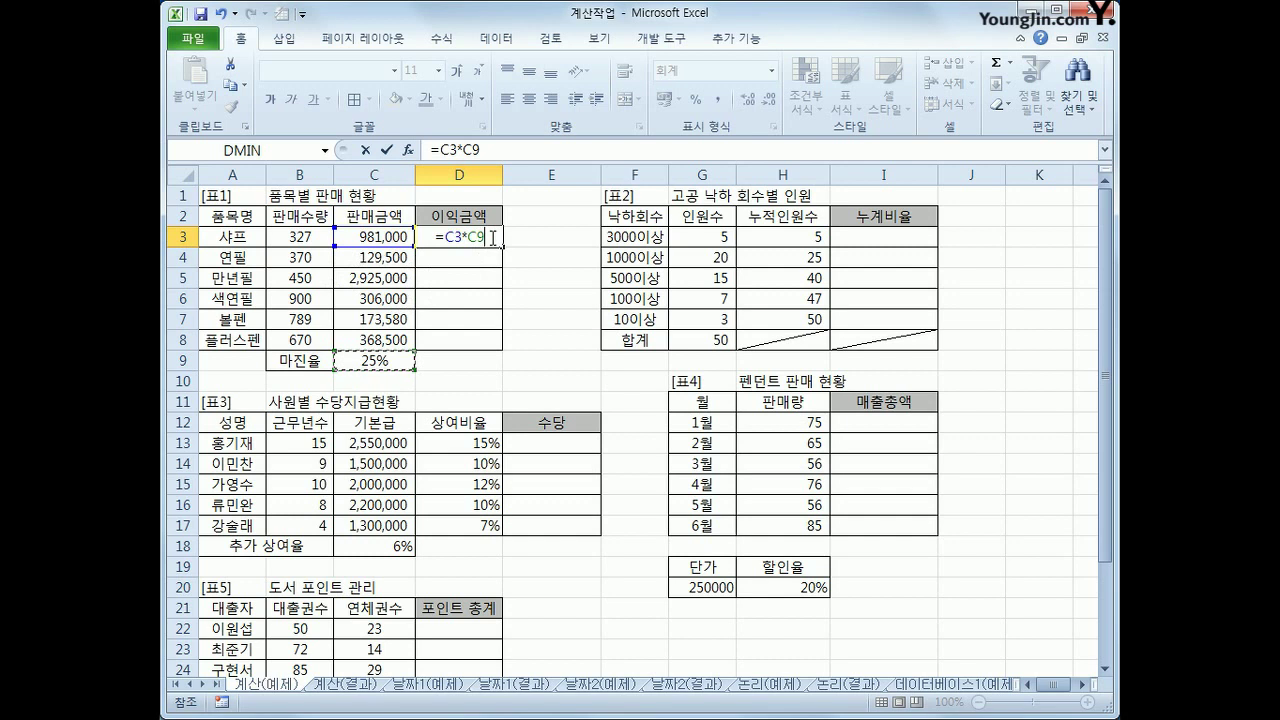
pyautogui.press('F4')
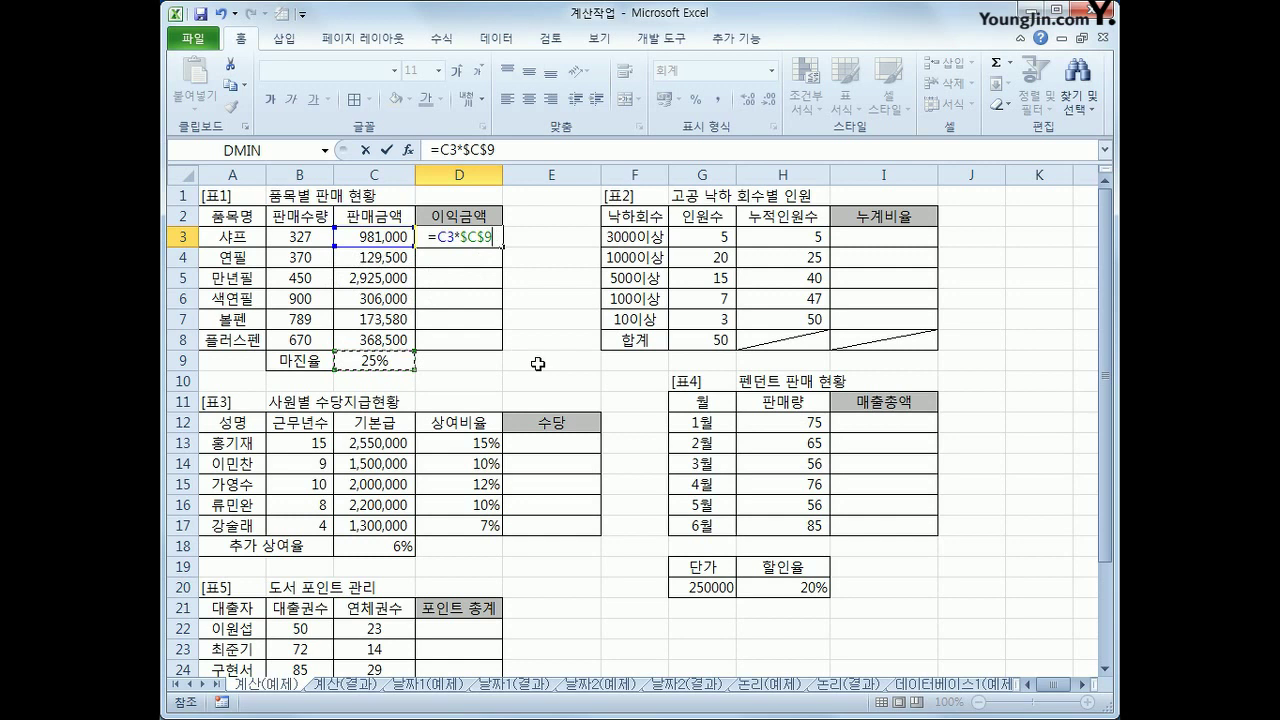
pyautogui.press('Return')
pyautogui.click(485, 240)
pyautogui.moveTo(501, 246); pyautogui.dragTo(497, 347)
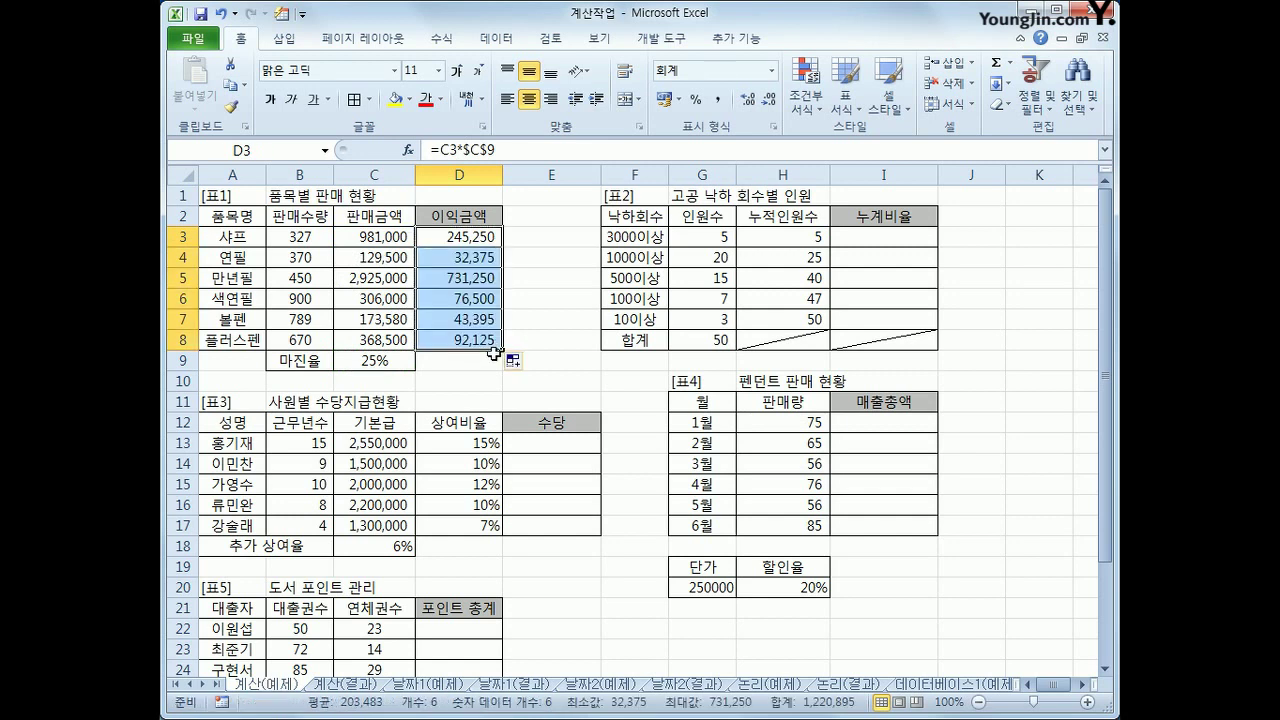
pyautogui.click(480, 342)
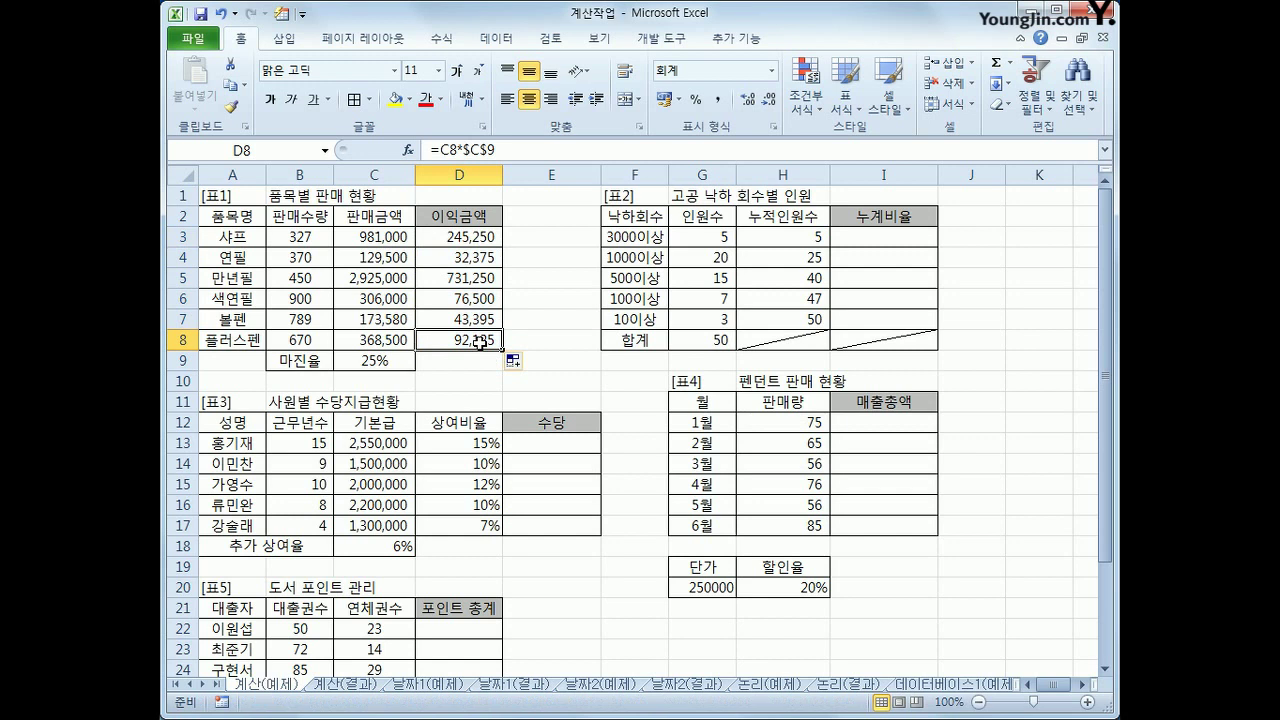
# - Calculate the 누계비율 in I3 with =H3/$G$8 and copy the formula down through I7
pyautogui.click(856, 237)
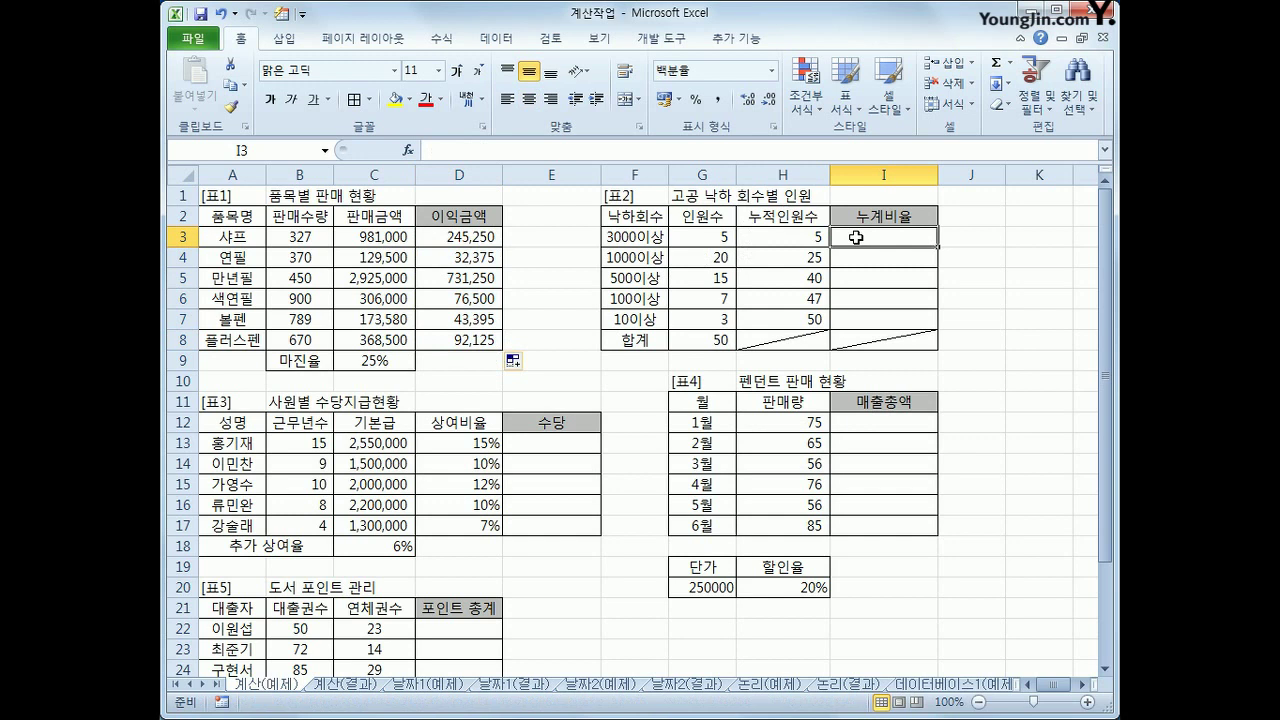
pyautogui.write('=')
pyautogui.press('Left')
pyautogui.write('/')
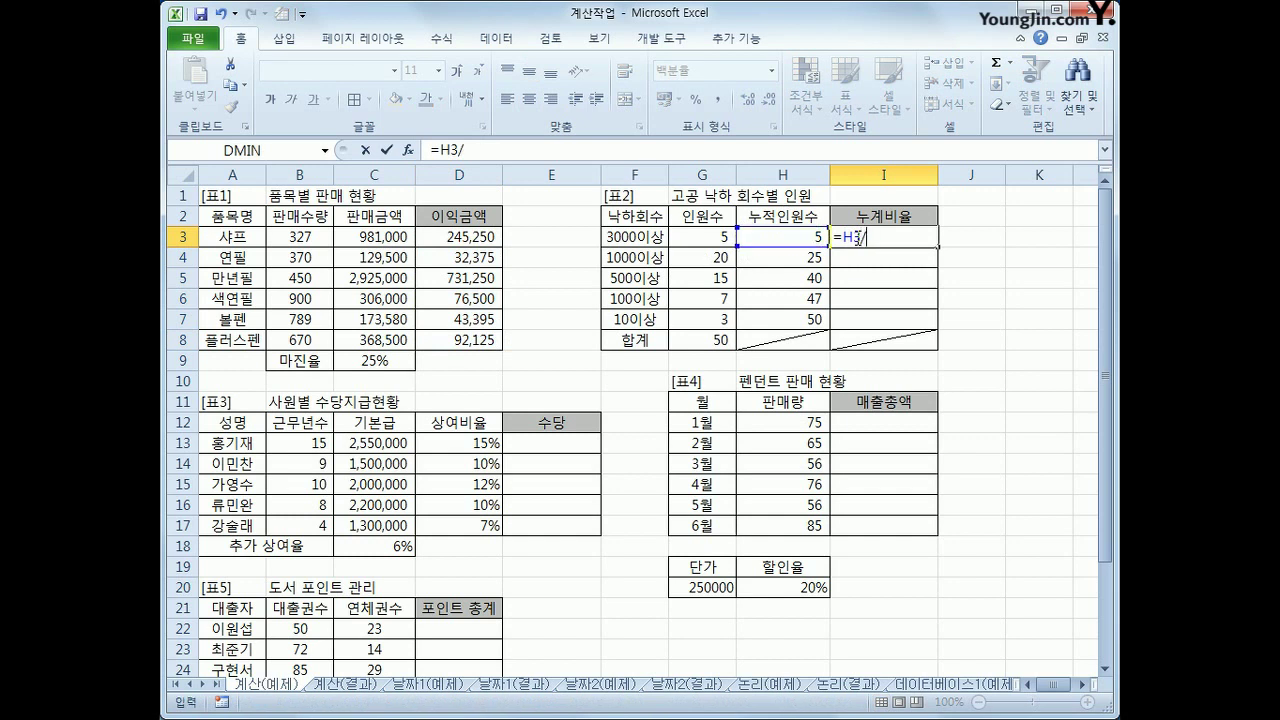
pyautogui.click(716, 342)
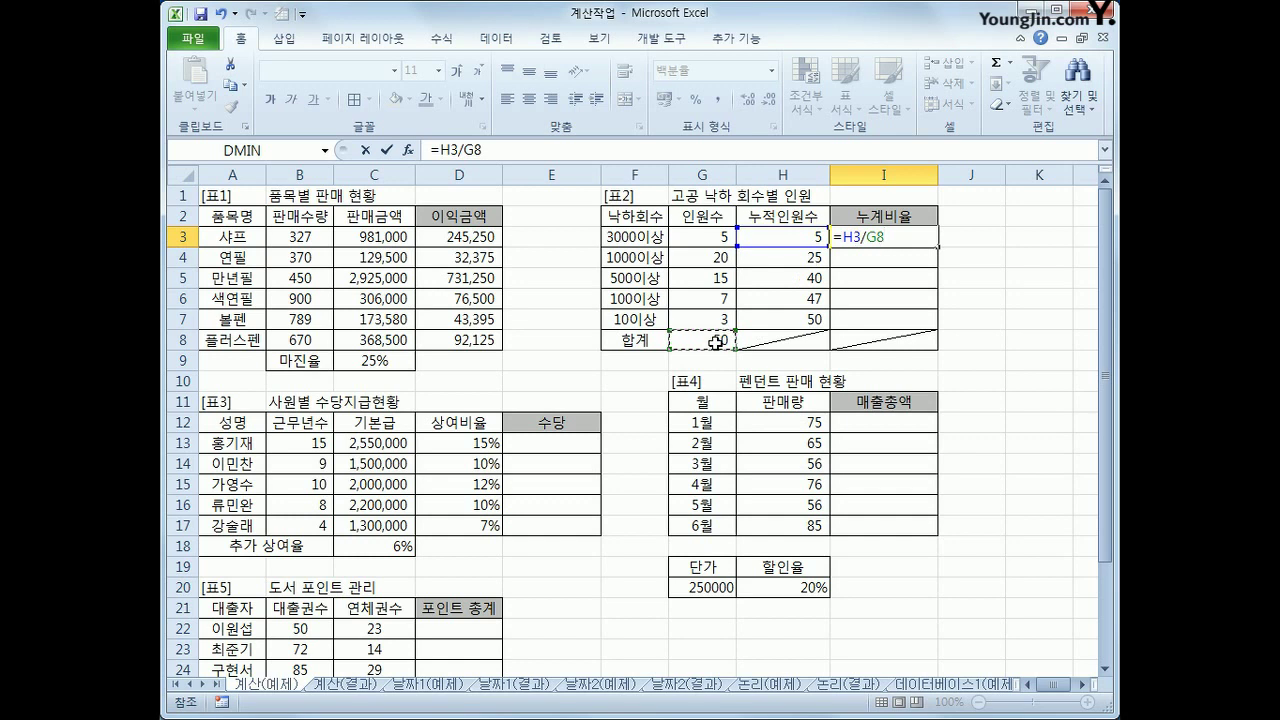
pyautogui.press('F4')
pyautogui.press('Return')
pyautogui.click(906, 237)
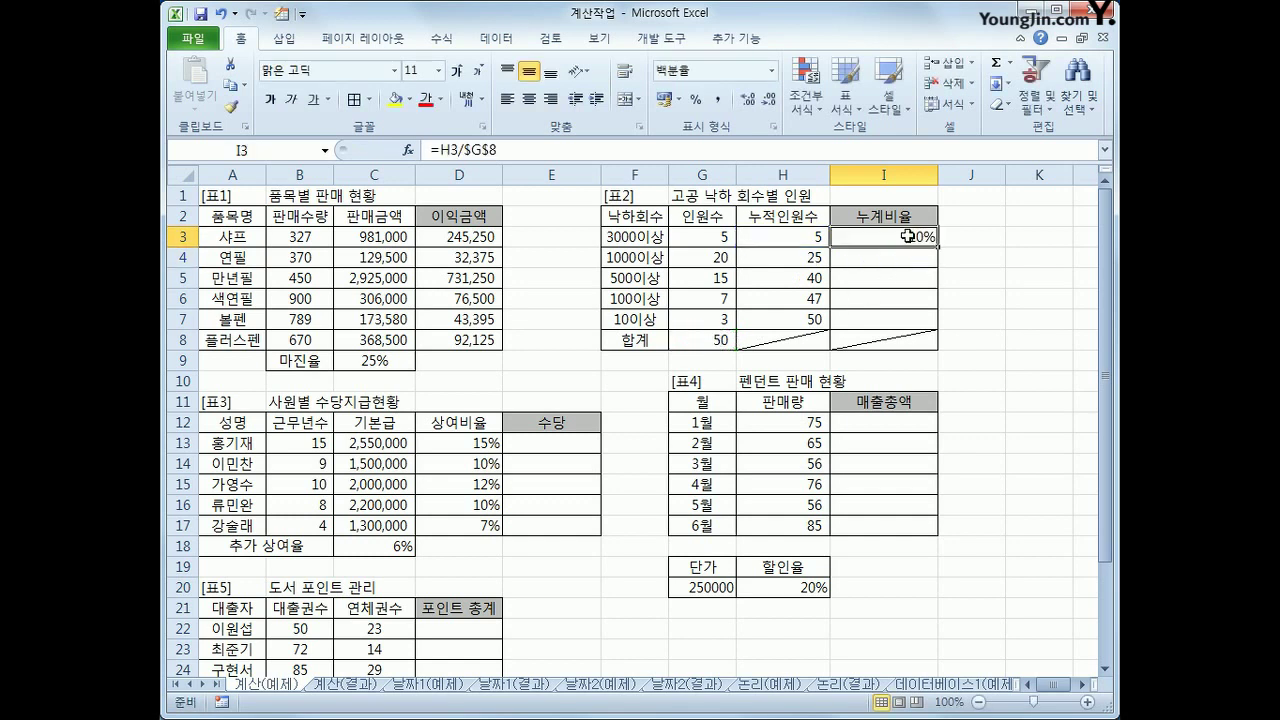
pyautogui.moveTo(940, 246); pyautogui.dragTo(938, 322)
# - Calculate the 수당 in E13 with =C13+C13*(D13+$C$18) and copy the formula down through E17
pyautogui.click(549, 445)
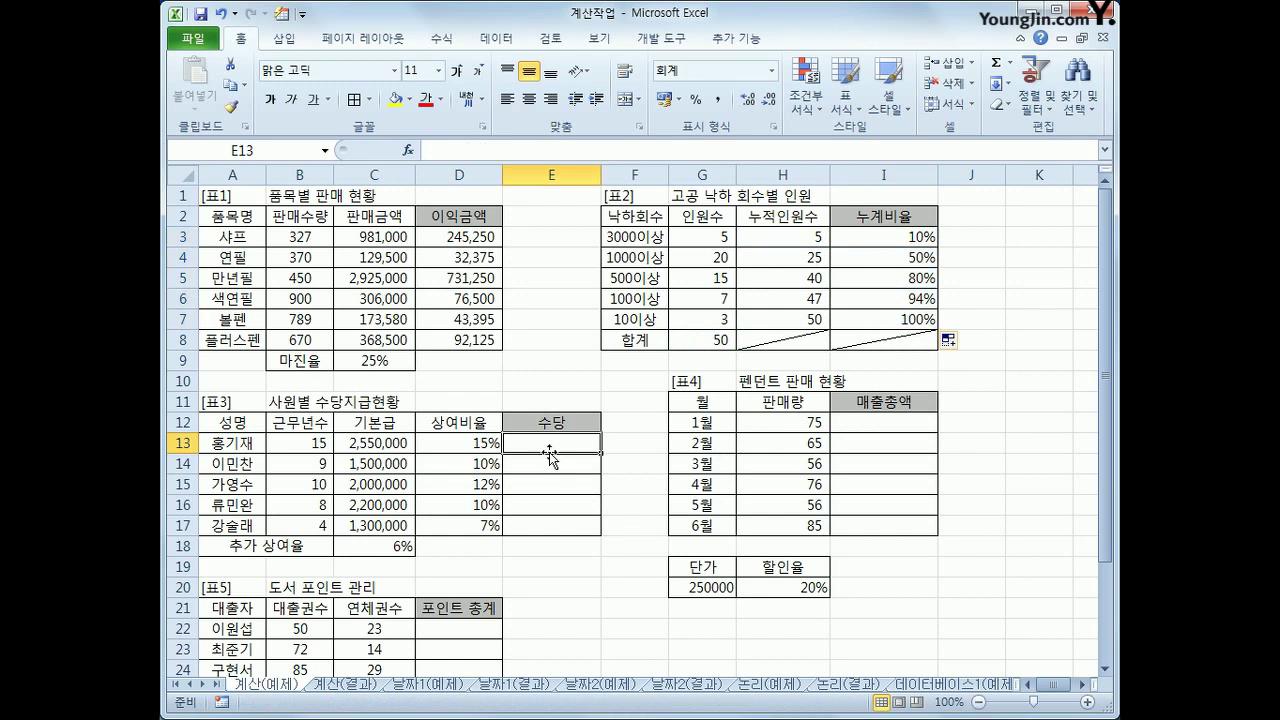
pyautogui.write('=')
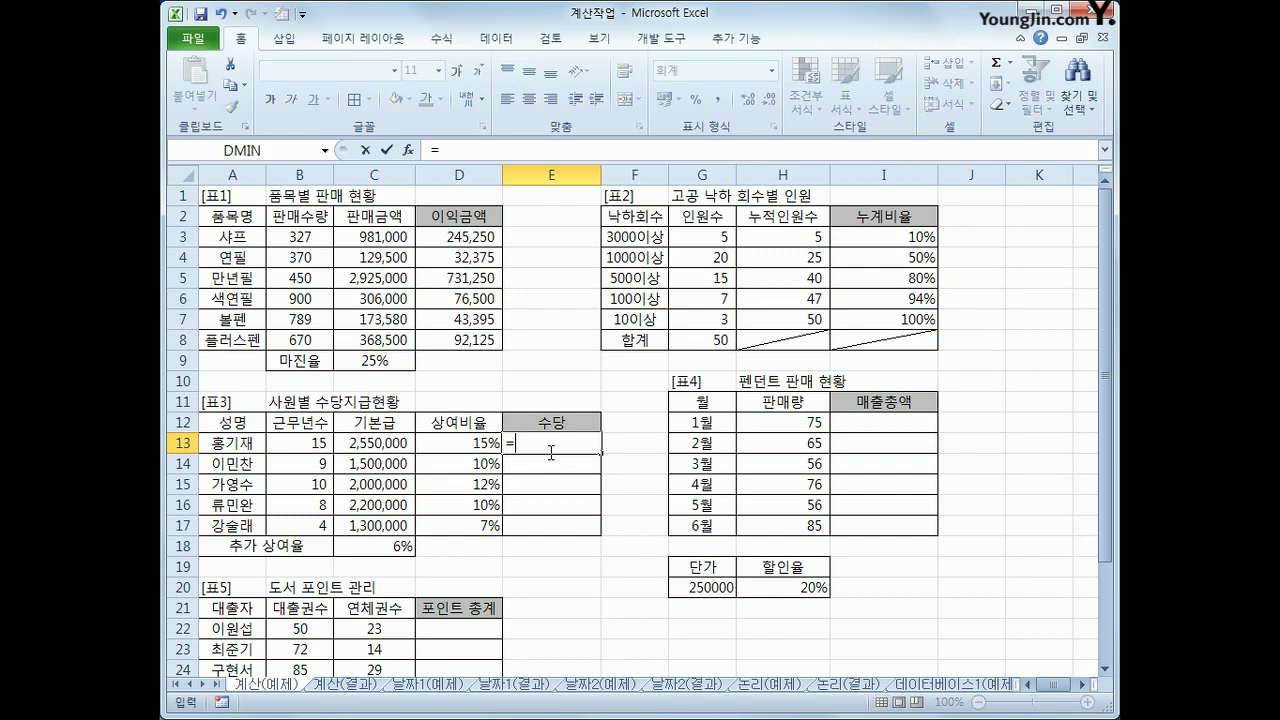
pyautogui.press('Left')
pyautogui.press('Left')
pyautogui.write('+')
pyautogui.press('Left')
pyautogui.press('Left')
pyautogui.write('*(')
pyautogui.press('Left')
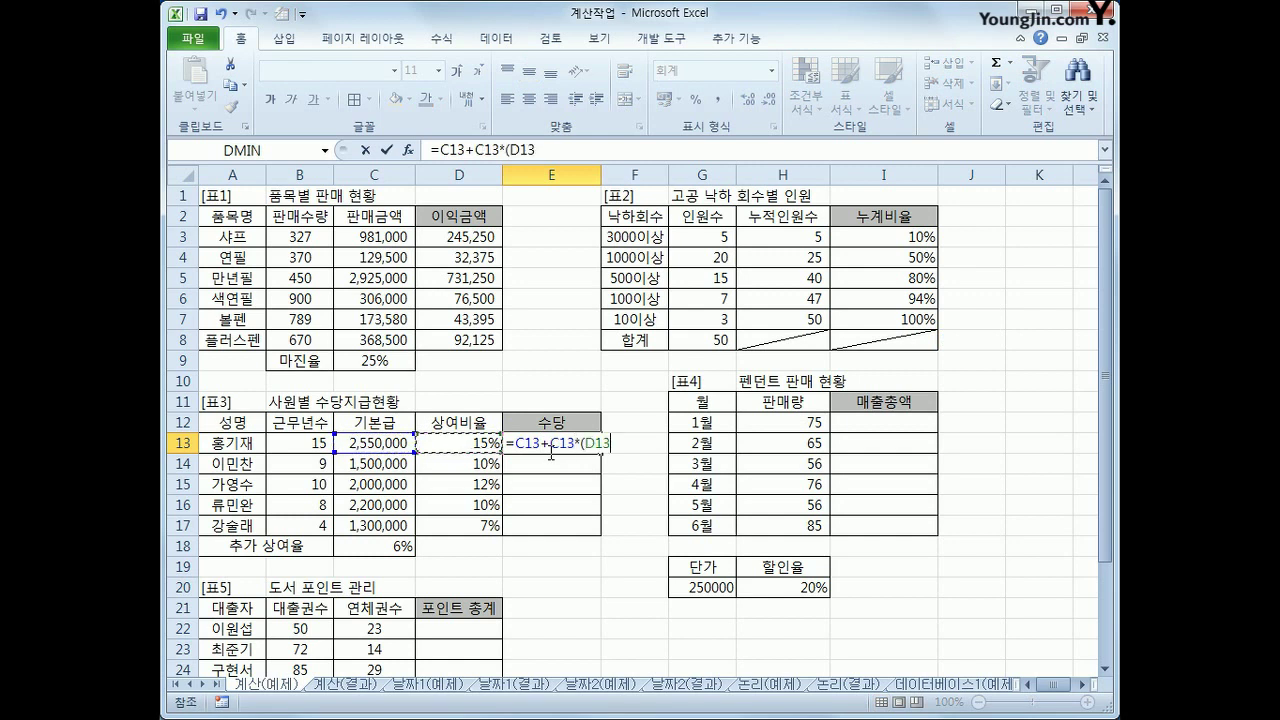
pyautogui.write('+')
pyautogui.click(352, 556)
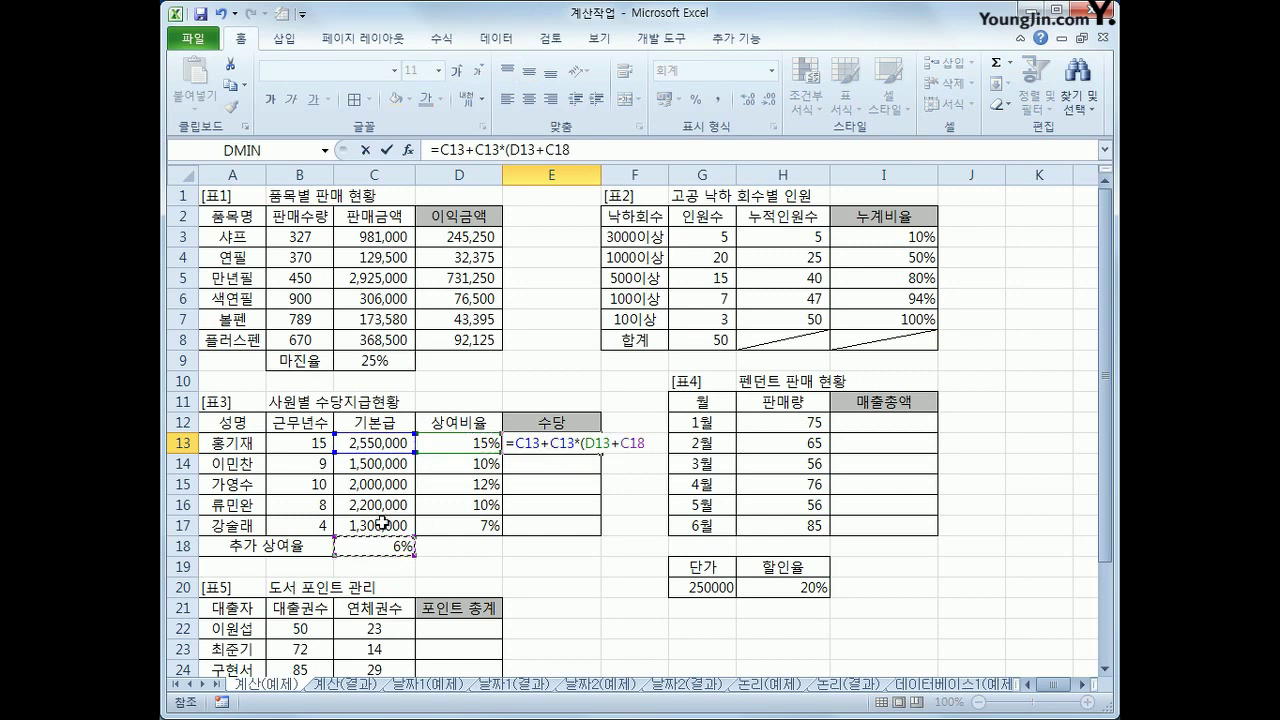
pyautogui.press('F4')
pyautogui.write(')')
pyautogui.press('Return')
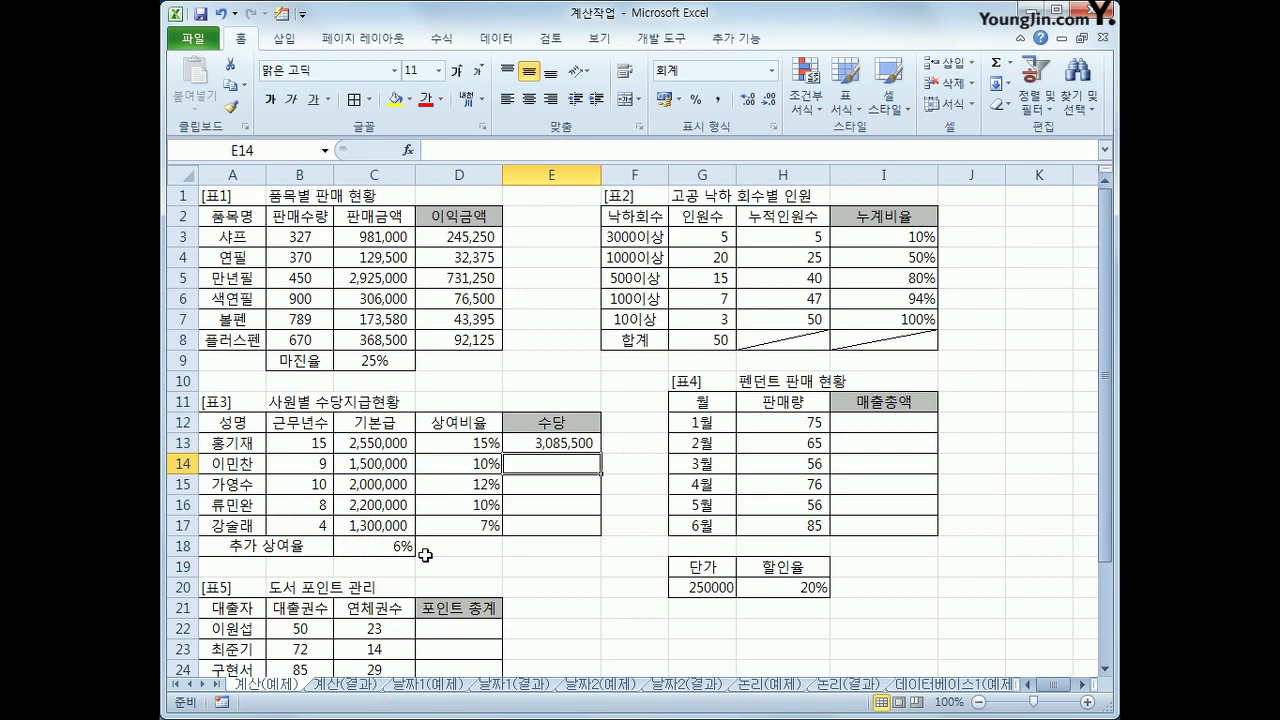
pyautogui.click(594, 446)
pyautogui.moveTo(601, 455); pyautogui.dragTo(601, 537)
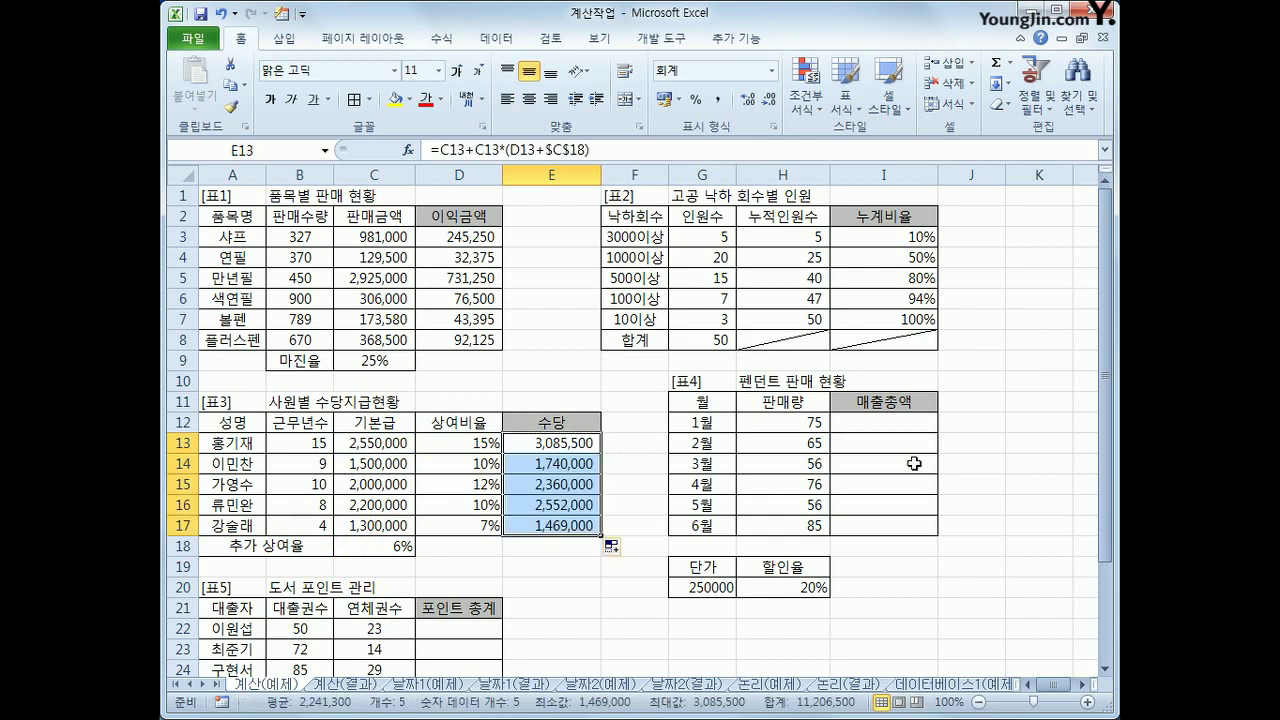
# - Calculate the 매출총액 in I12 with =(H12*$G$20)*(1-$H$20) and copy the formula down through I17
pyautogui.click(893, 427)
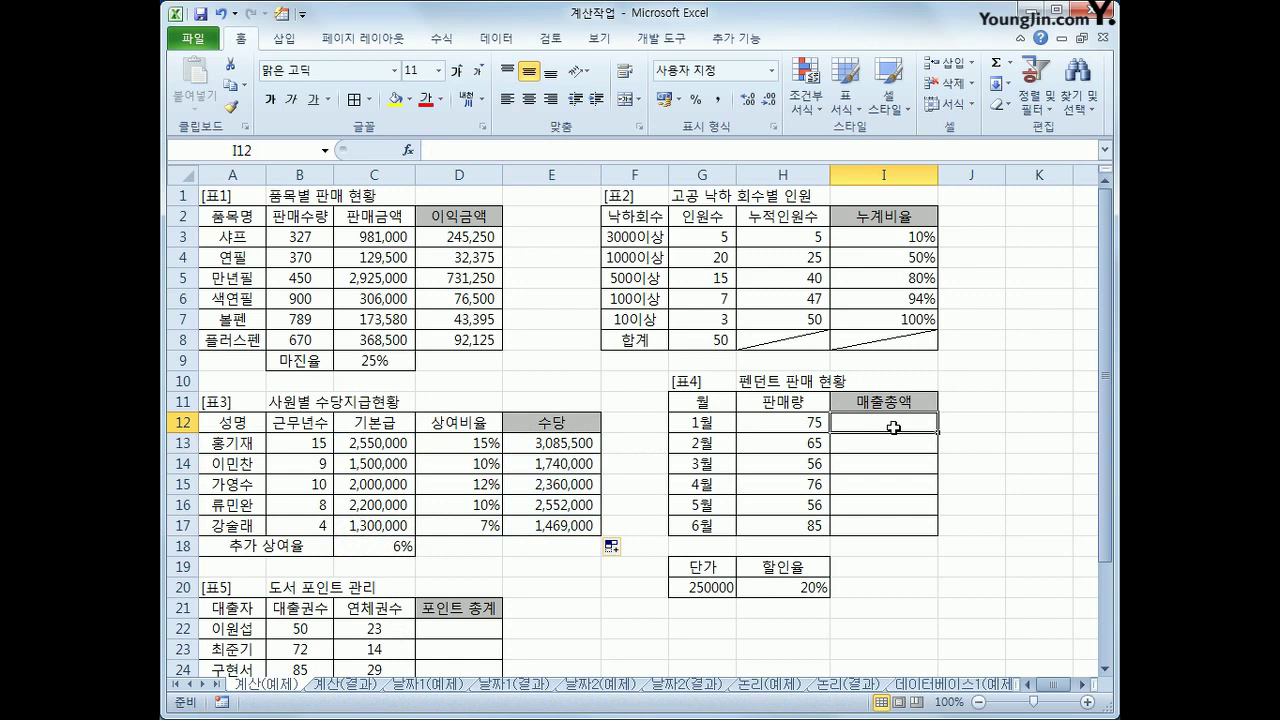
pyautogui.write('=')
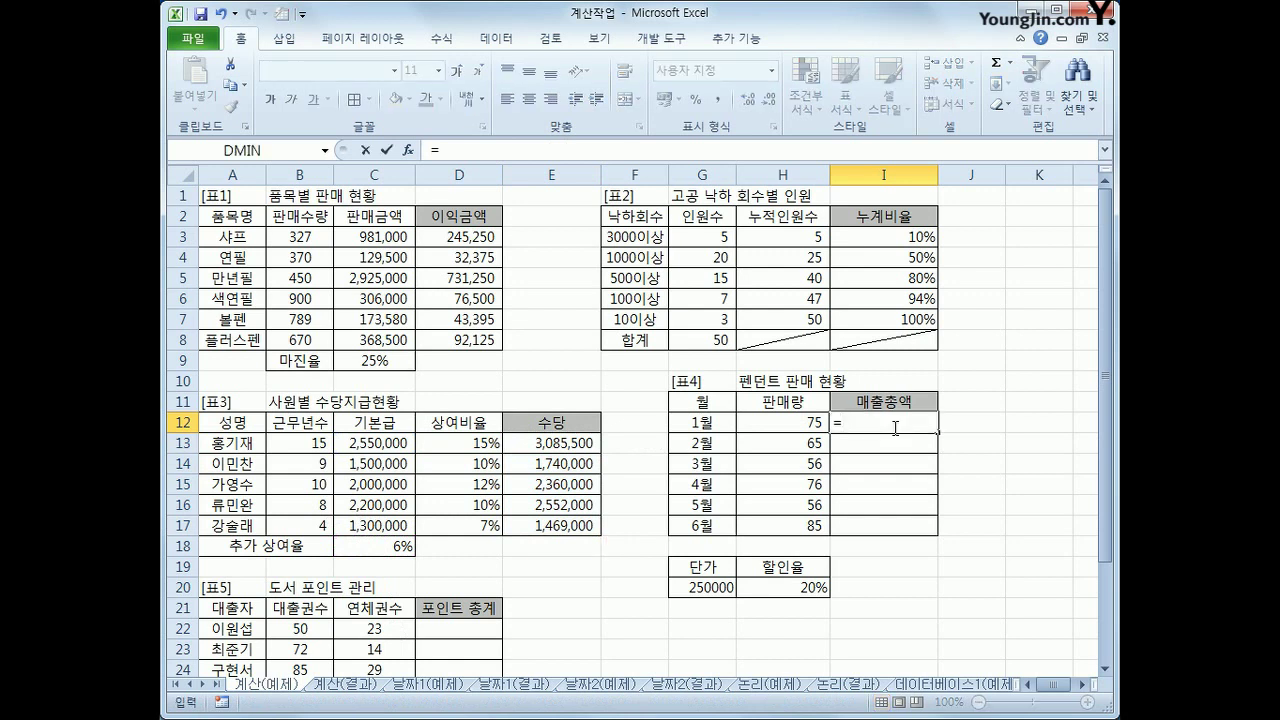
pyautogui.write('(H12*')
pyautogui.click(708, 588)
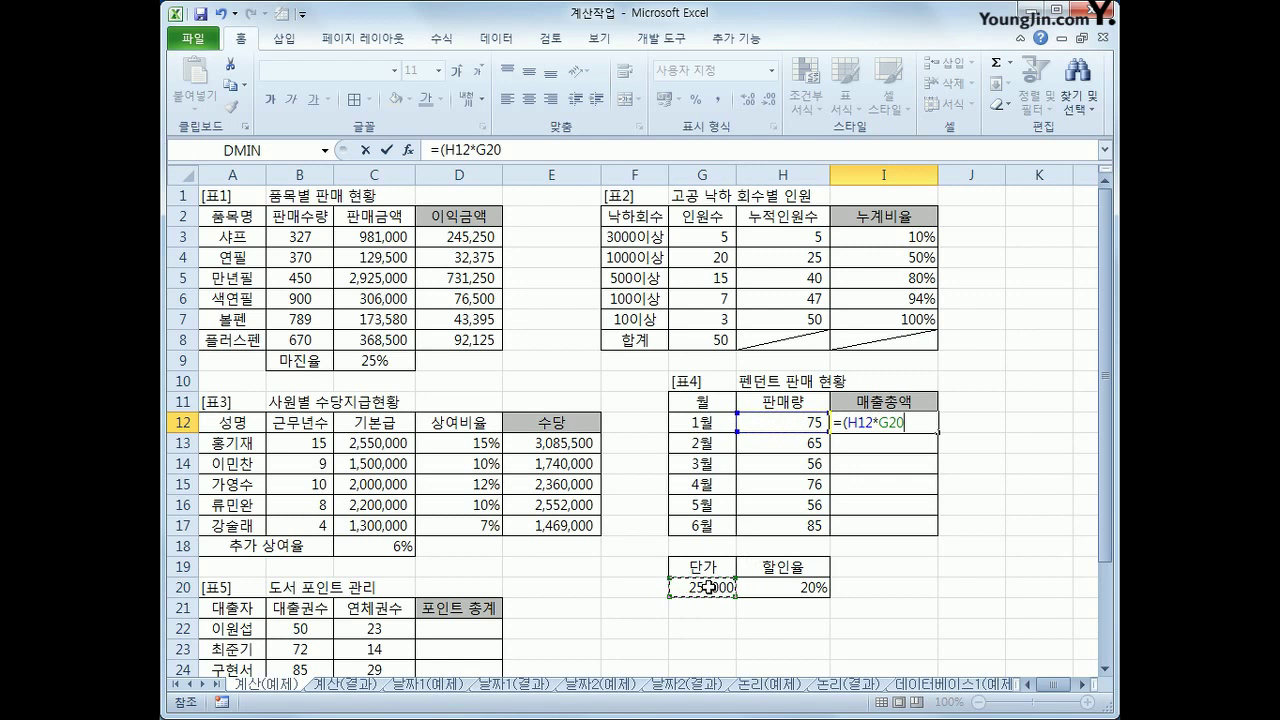
pyautogui.press('F4')
pyautogui.write(')*(1-')
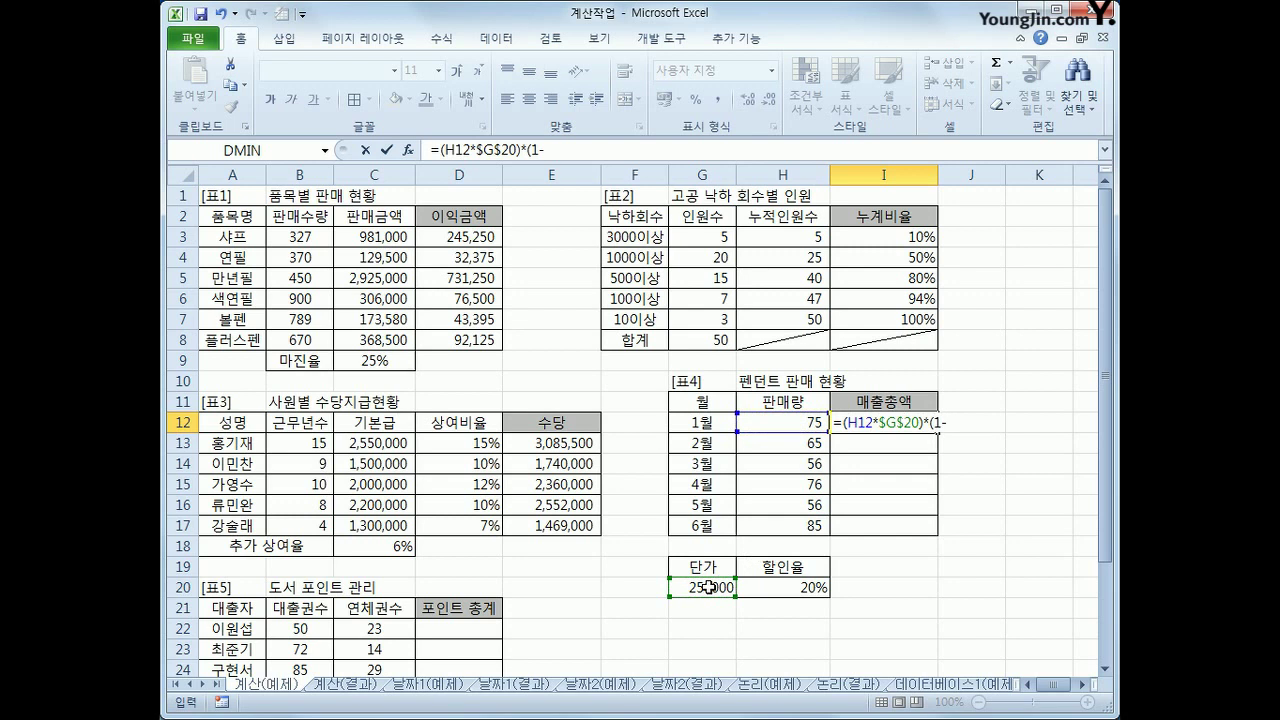
pyautogui.click(768, 588)
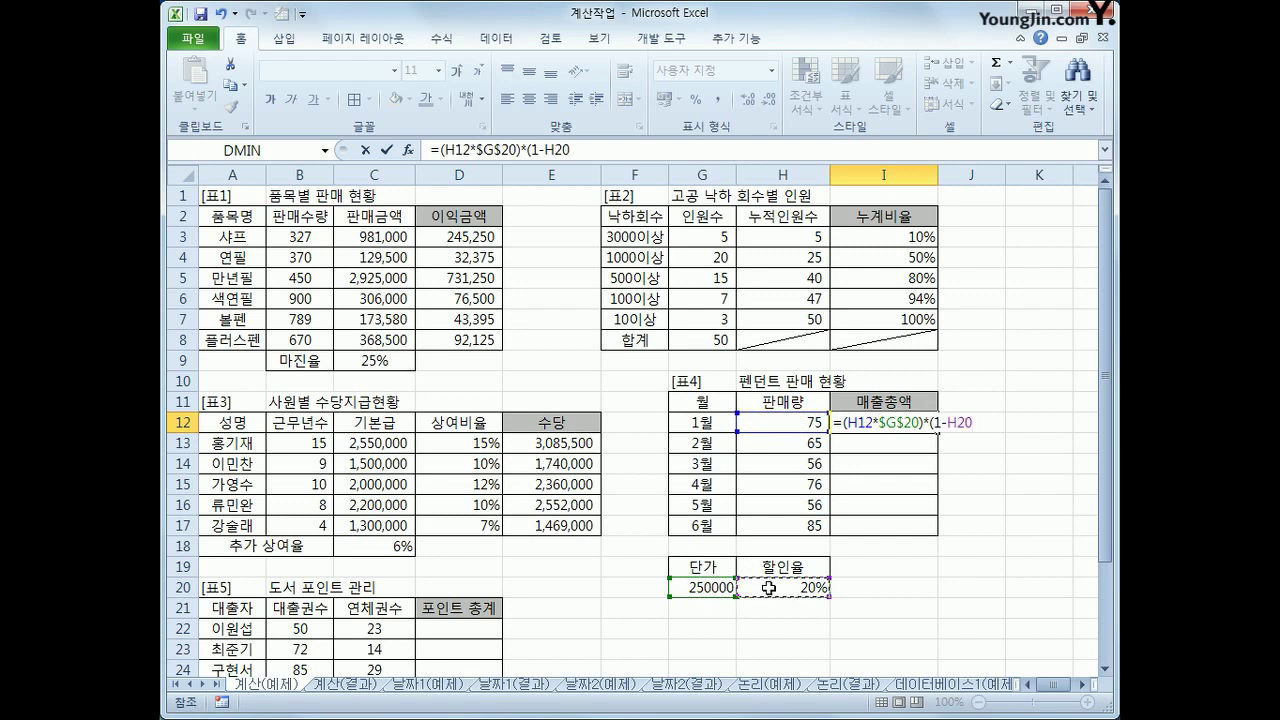
pyautogui.press('F4')
pyautogui.write(')')
pyautogui.press('Return')
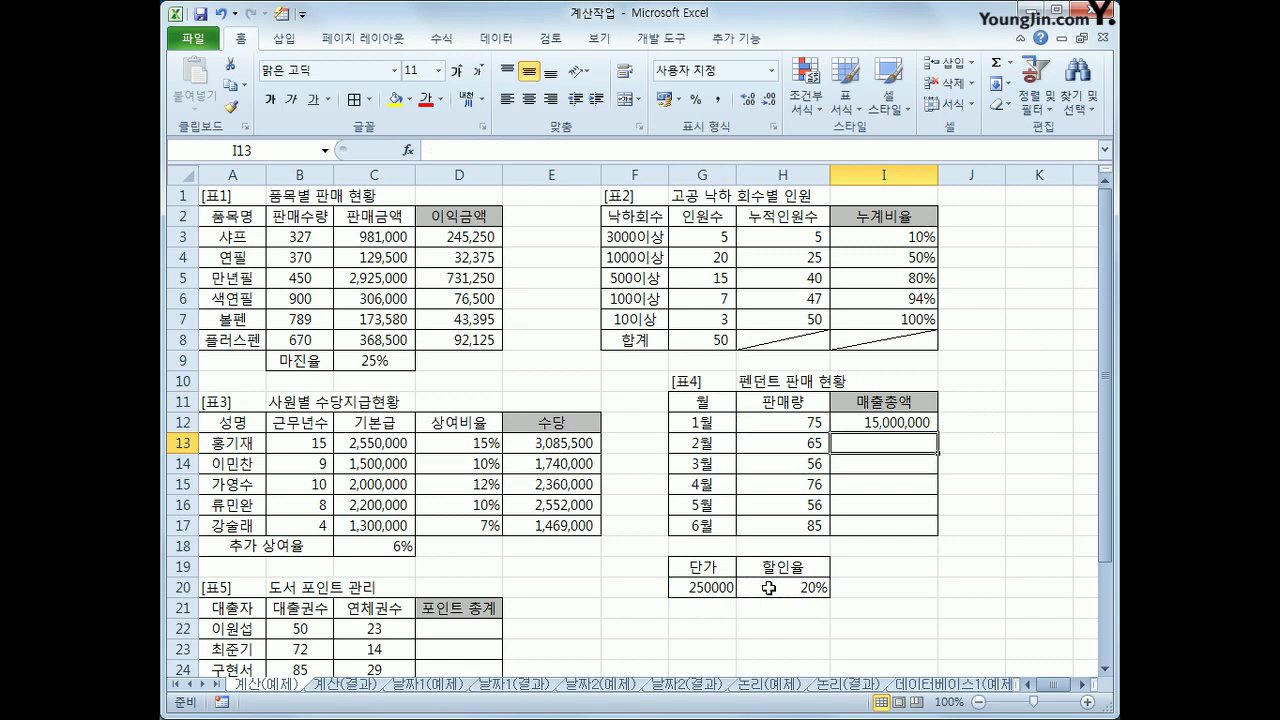
pyautogui.click(921, 421)
pyautogui.moveTo(936, 432); pyautogui.dragTo(936, 533)
# - Calculate the 포인트 총계 in D22 of 표5 with =B22*$C$28+C22*$C$29
pyautogui.scroll(-3, 895, 592)
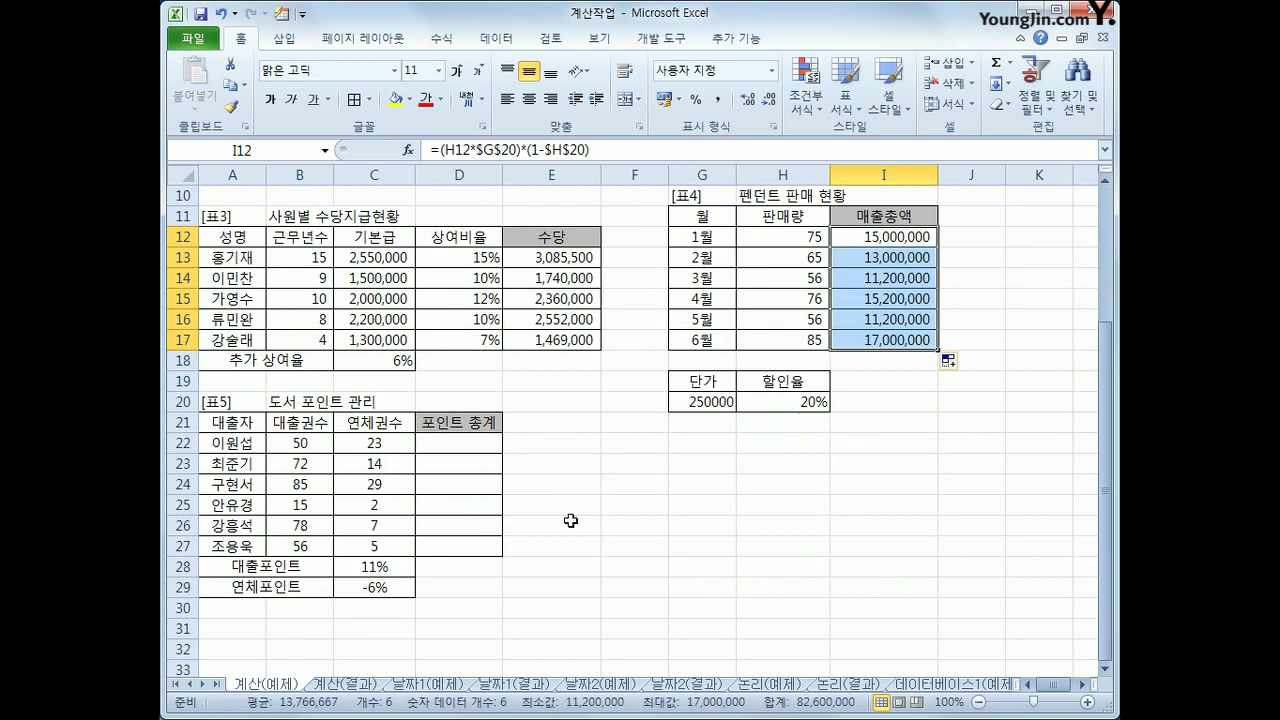
pyautogui.click(470, 443)
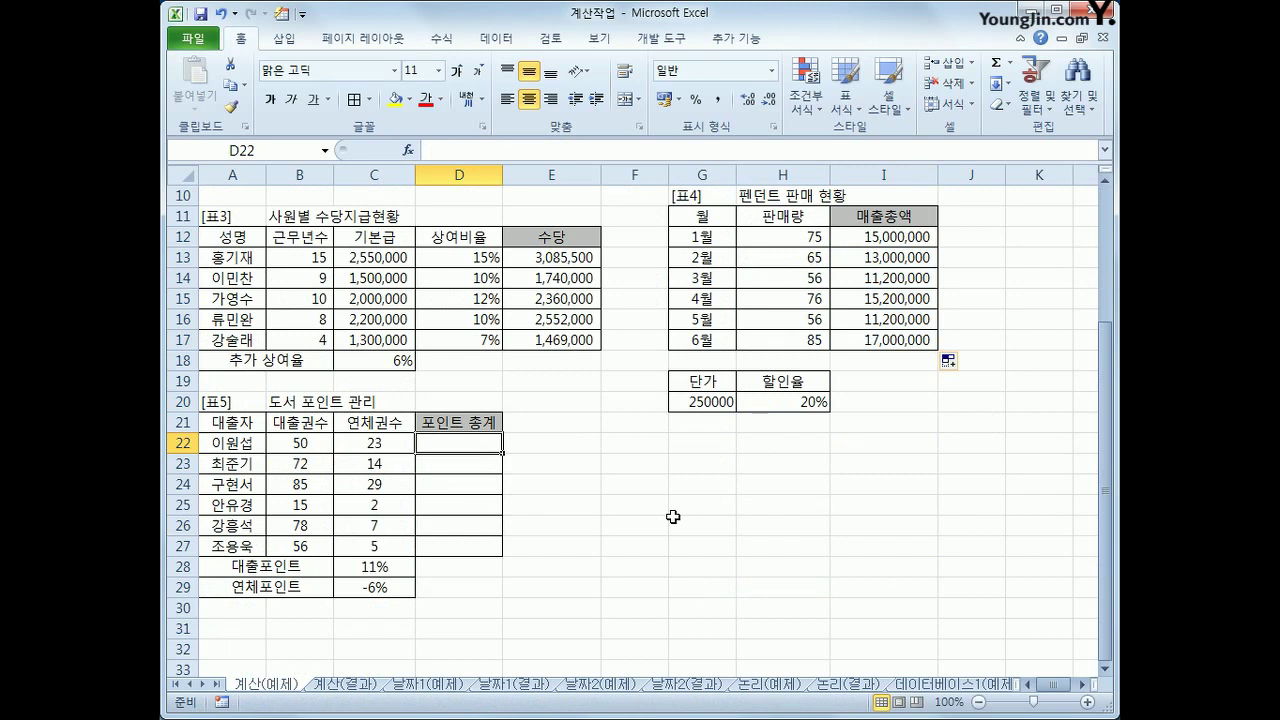
pyautogui.write('=B22*')
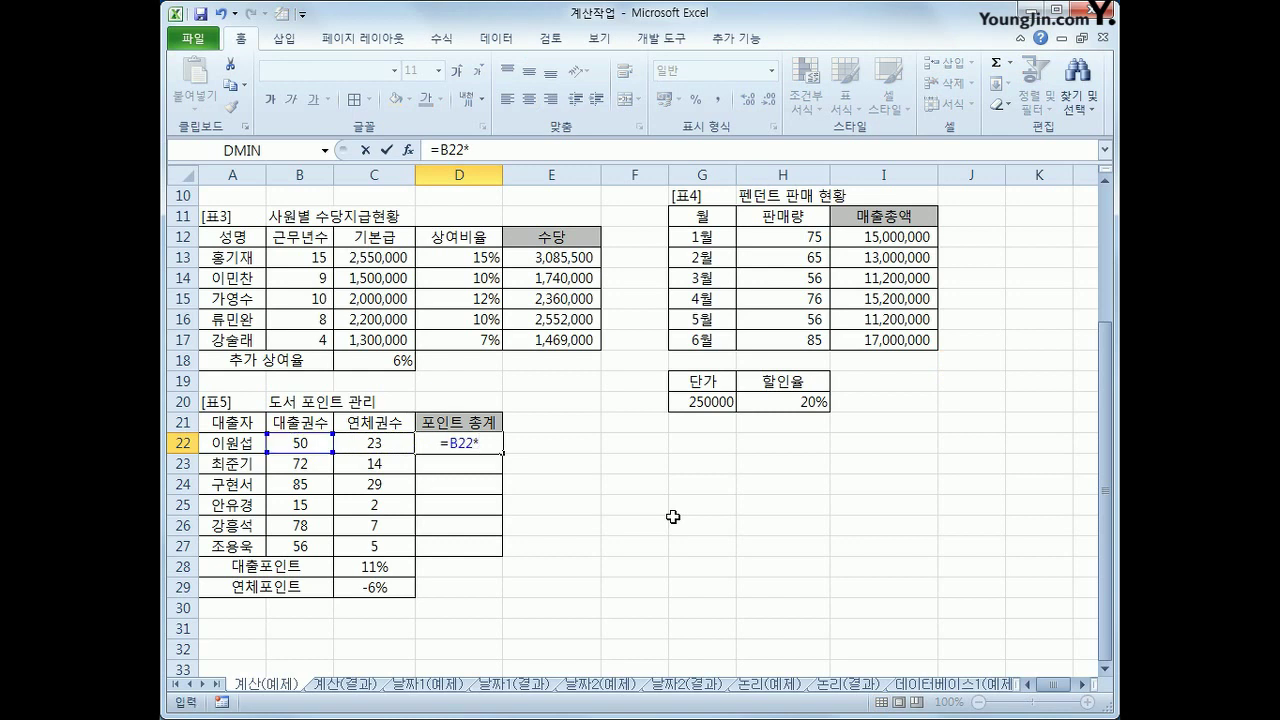
pyautogui.click(370, 576)
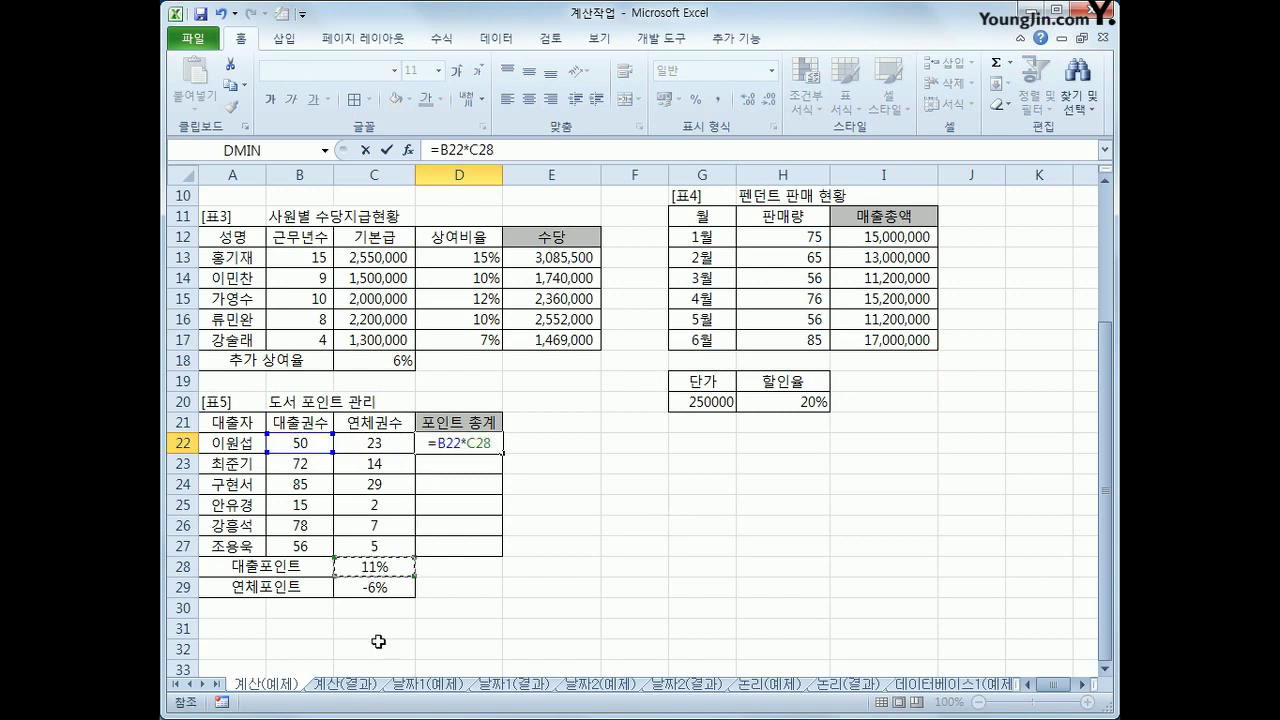
pyautogui.press('F4')
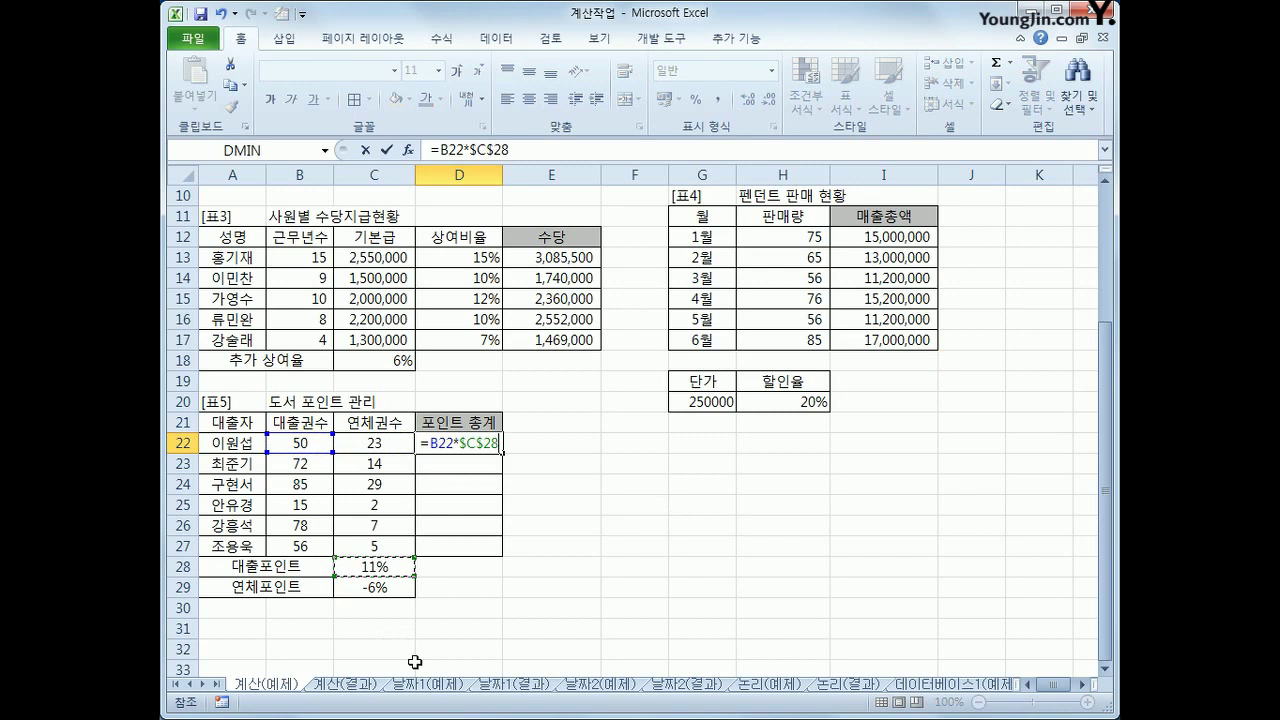
pyautogui.write('+')
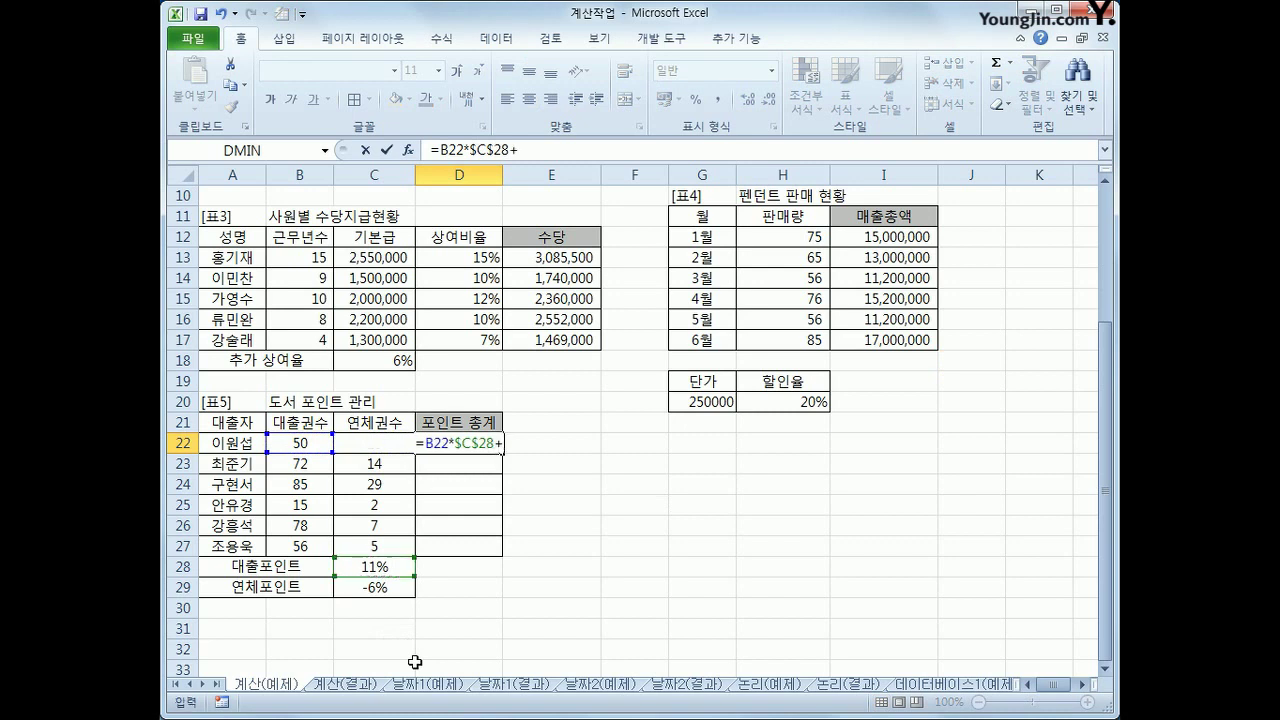
pyautogui.press('Left')
pyautogui.write('*')
pyautogui.click(384, 589)
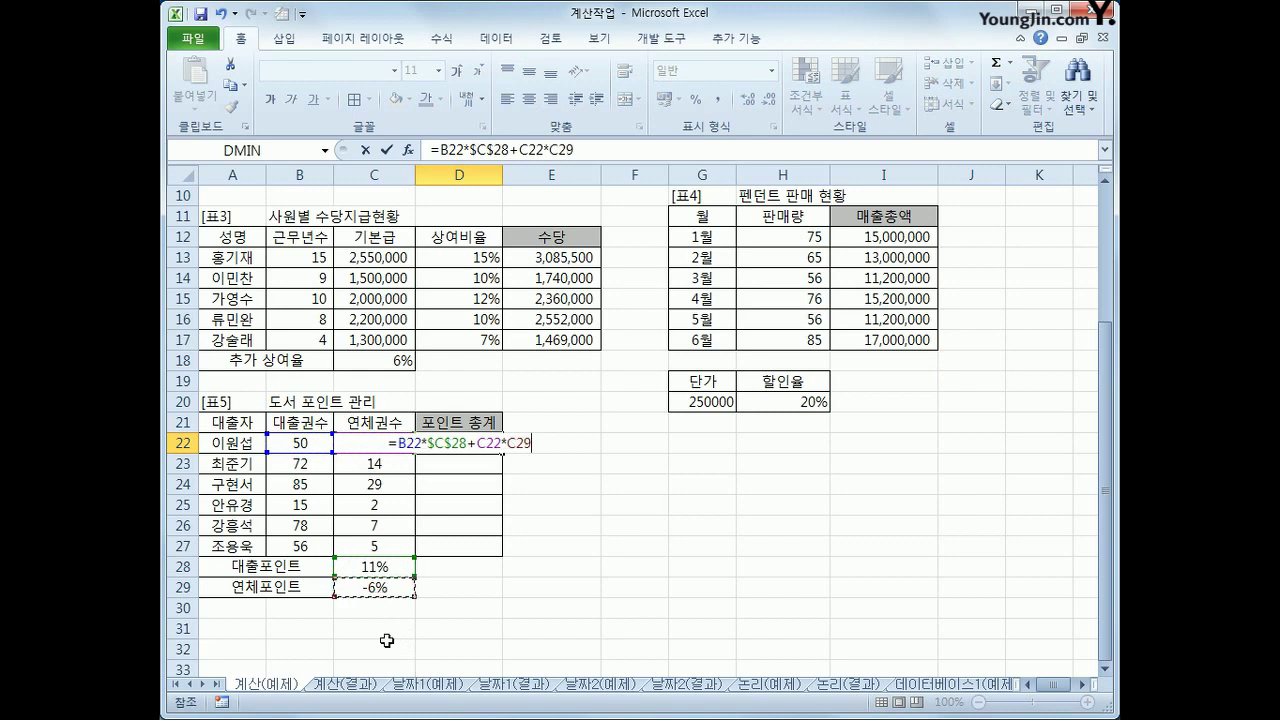
pyautogui.press('F4')
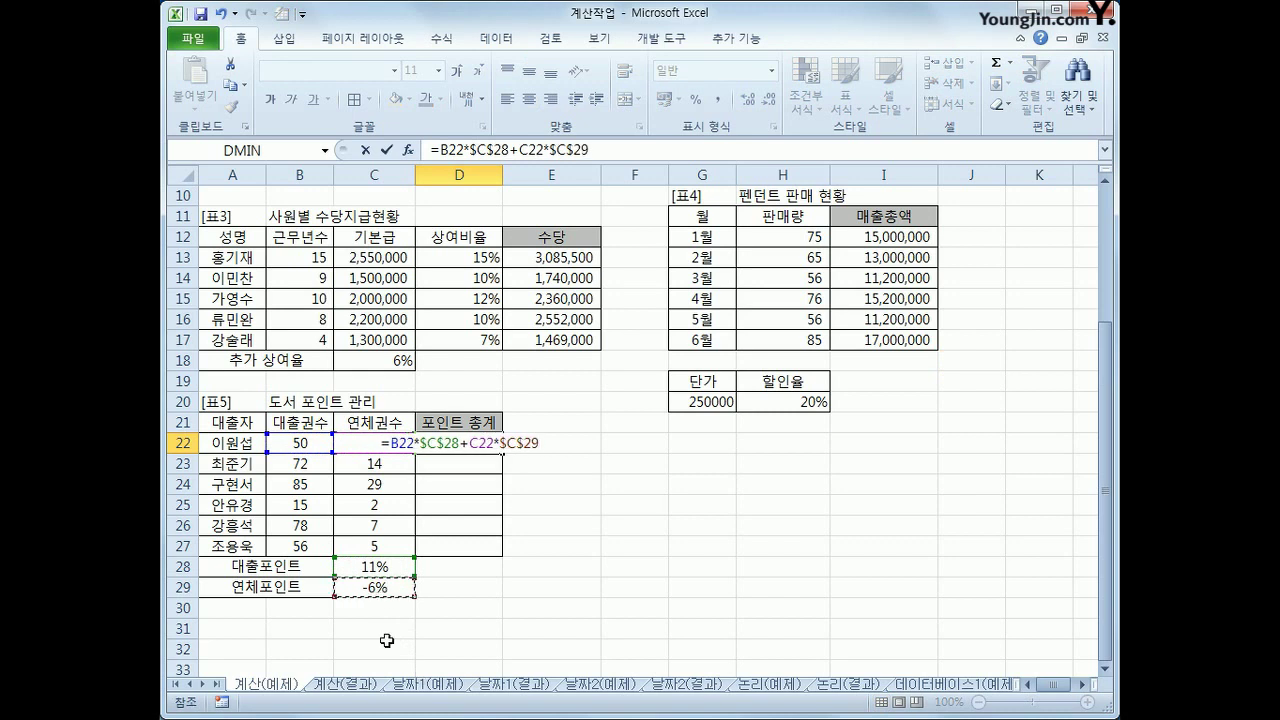
pyautogui.press('Return')
# - Copy the 포인트 총계 formula from D22 down through D27 and check the last cell
pyautogui.click(486, 442)
pyautogui.moveTo(502, 453); pyautogui.dragTo(500, 553)
pyautogui.click(488, 552)
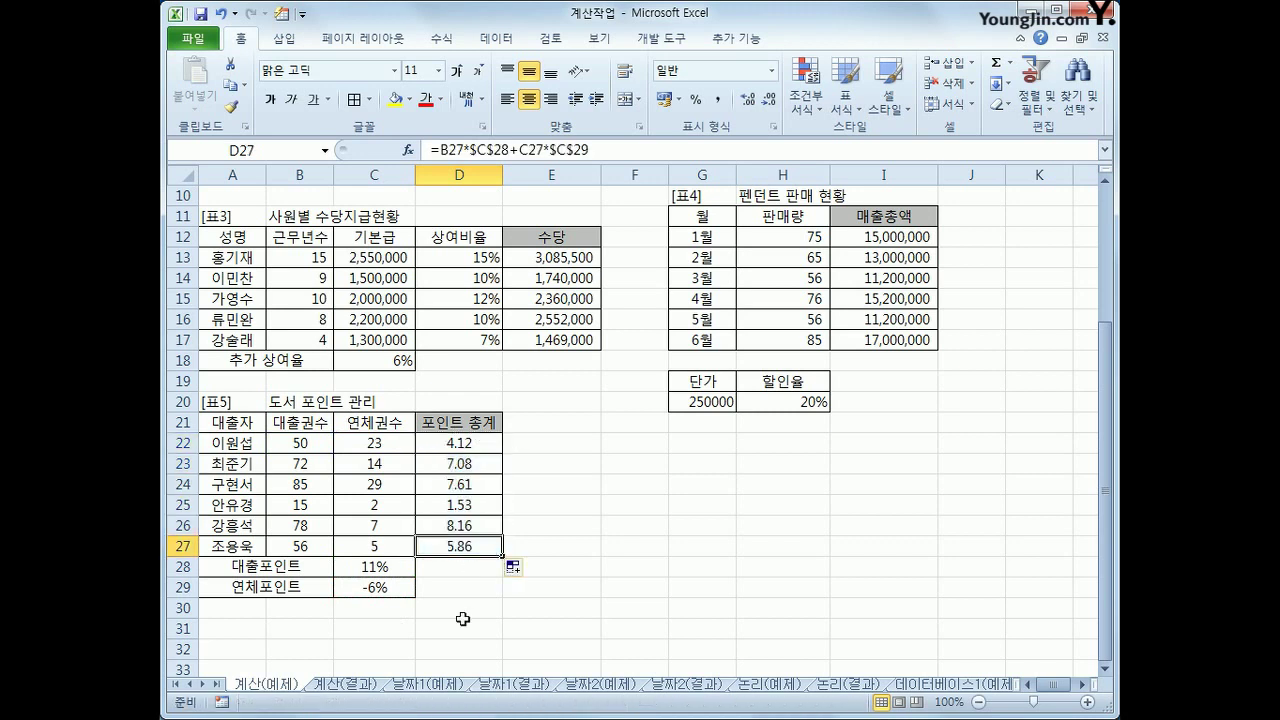
# - Compare the completed tables on the 계산(예제) sheet with the answers on the 계산(결과) sheet
pyautogui.click(362, 686)
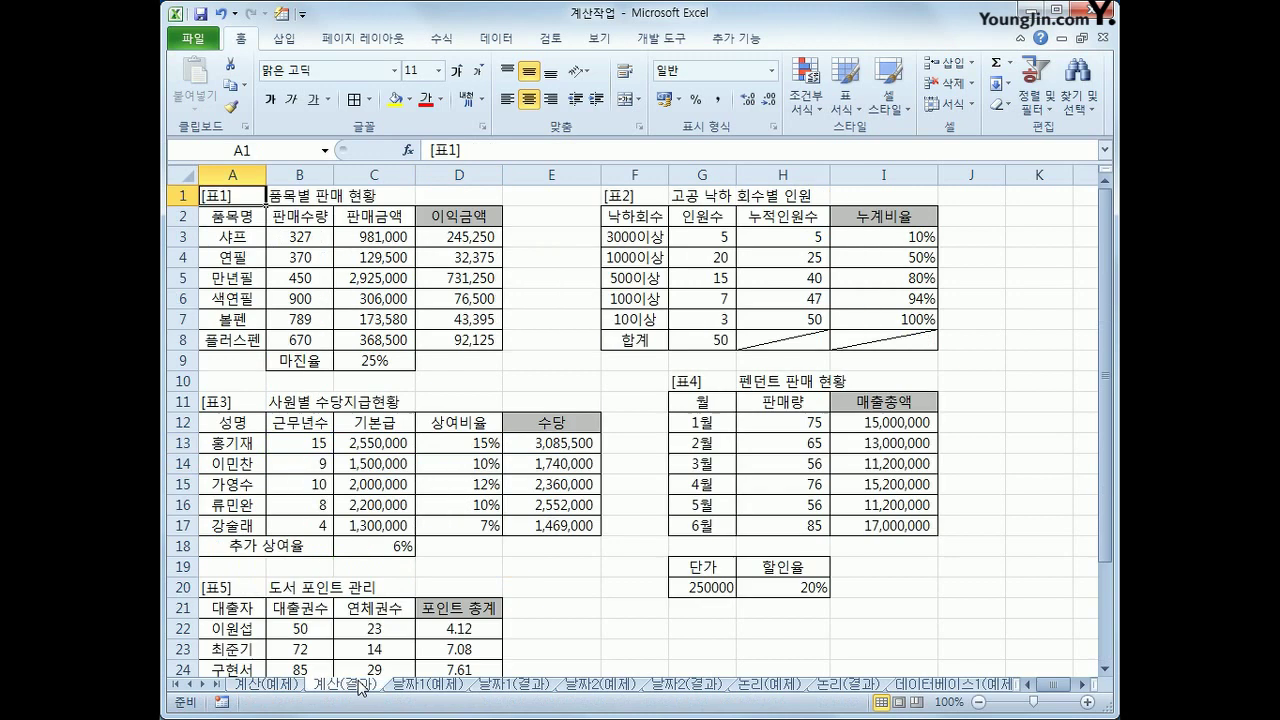
pyautogui.click(292, 686)
pyautogui.scroll(3, 295, 688)
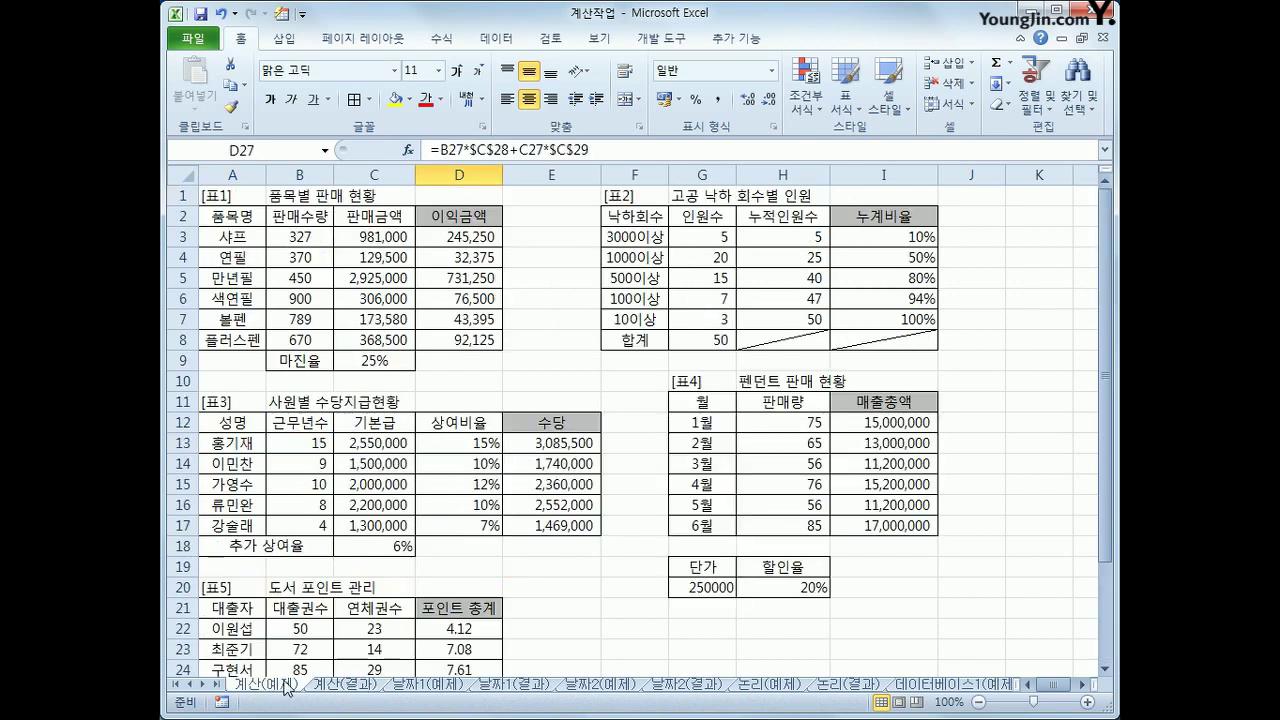
pyautogui.click(352, 686)
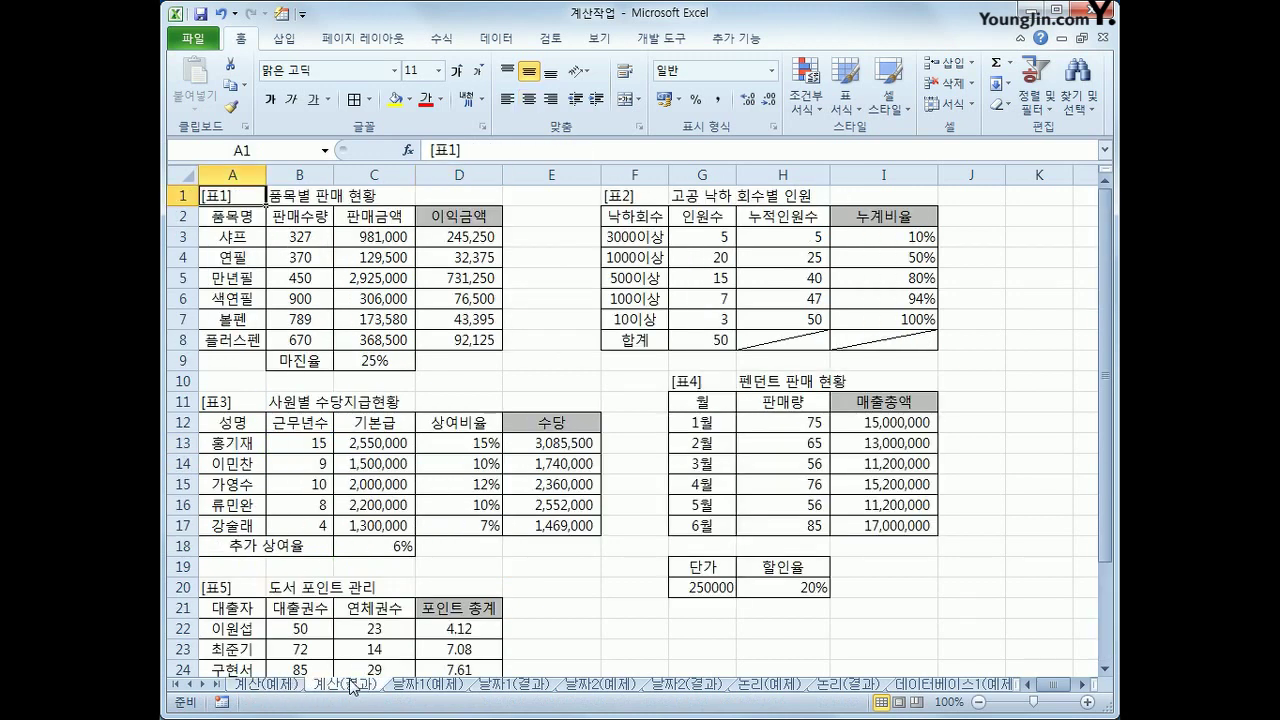